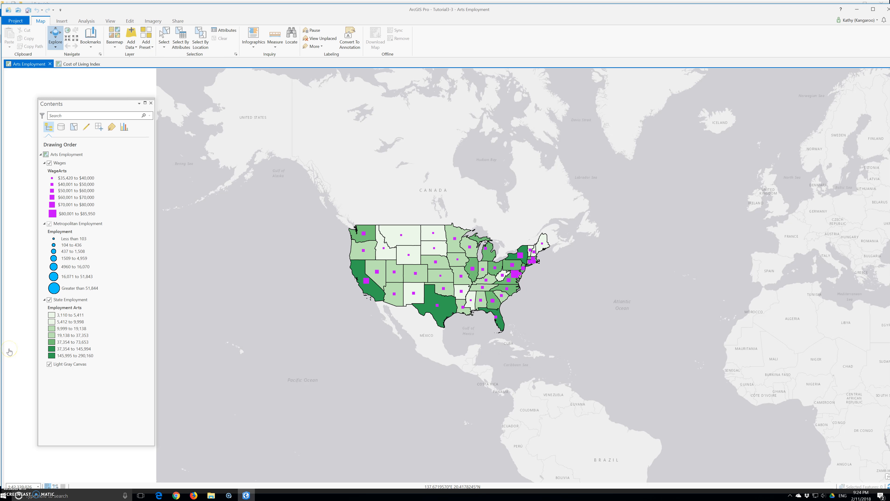
Open the Metropolitan Employment layer's attribute table and enlarge its floating window to show more rows
left_click(82, 224)
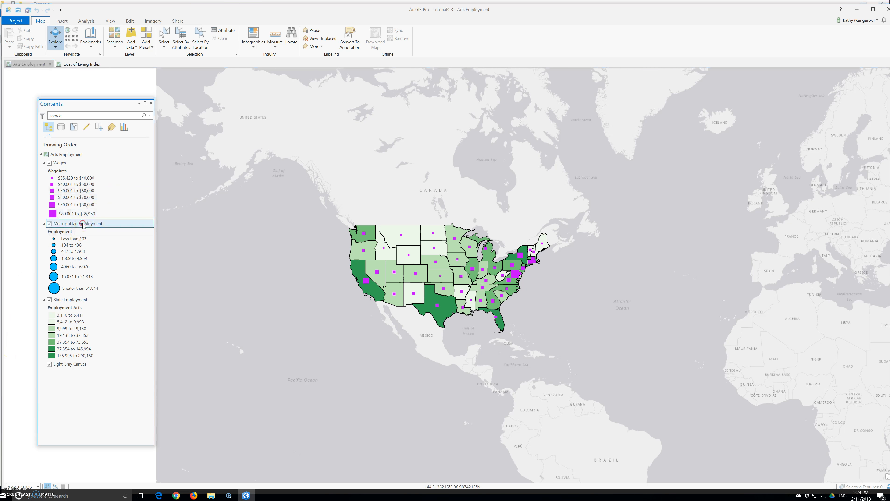
right_click(83, 225)
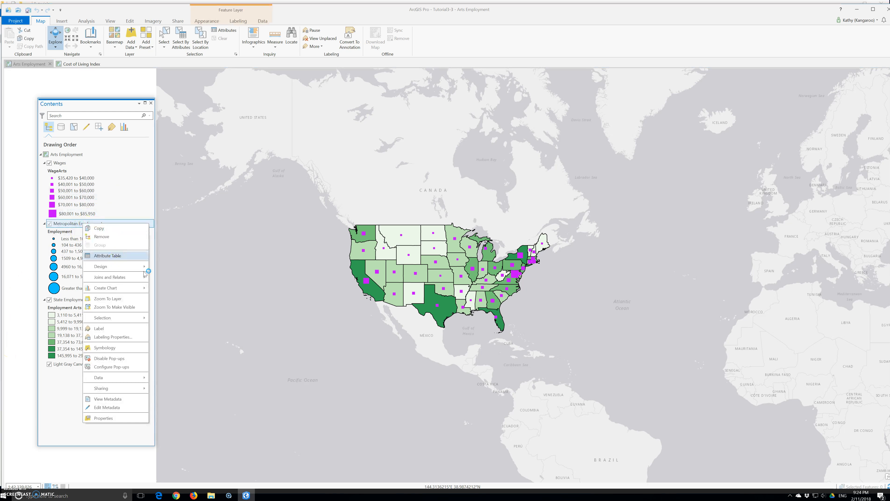
left_click_drag(27, 425, 148, 167)
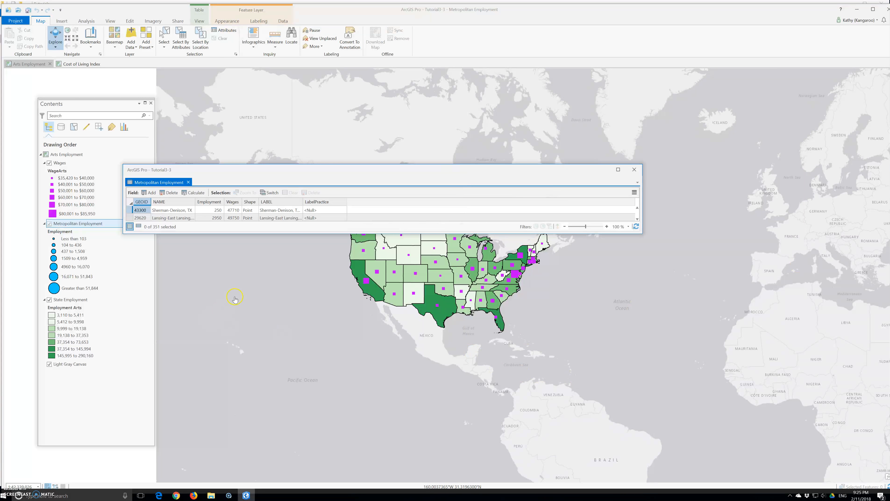
left_click_drag(296, 231, 286, 490)
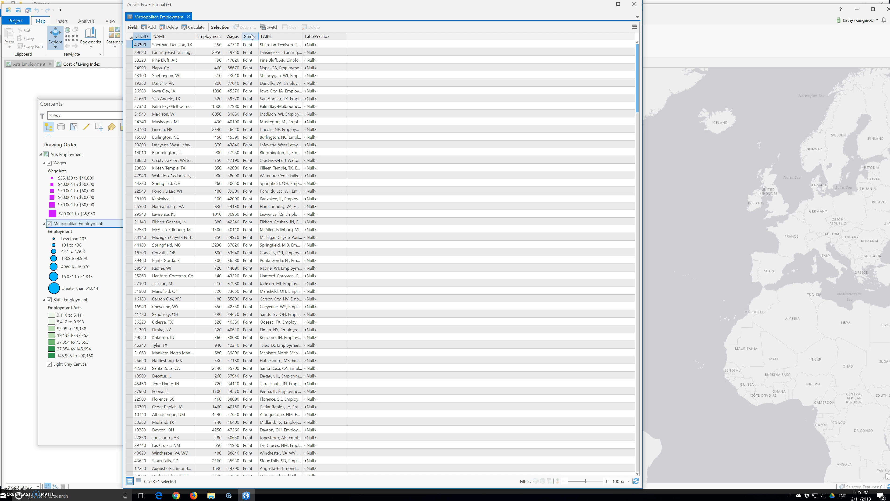
Start Calculate Field on the LabelPractice field and insert the NAME field into its expression
right_click(319, 36)
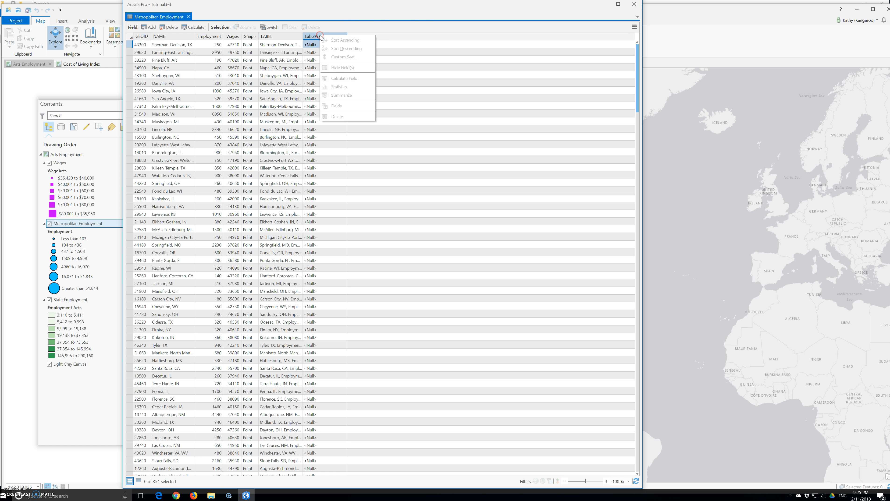
left_click(345, 79)
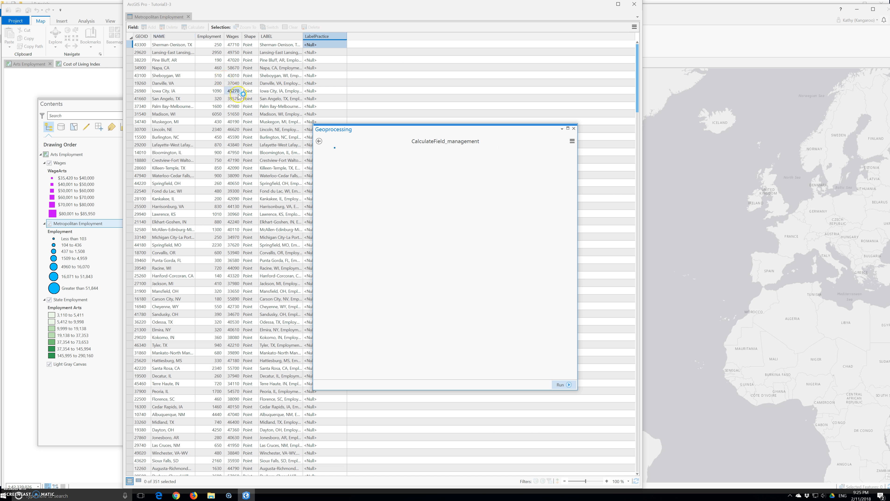
left_click(331, 136)
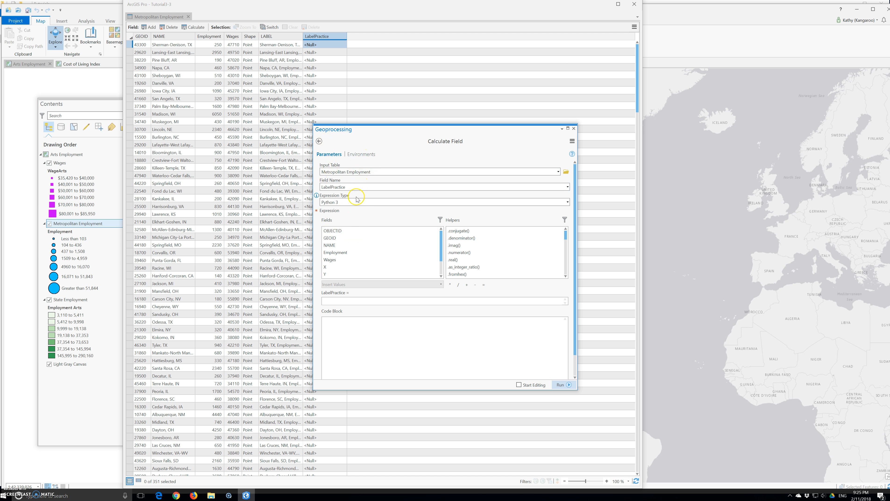
left_click(335, 303)
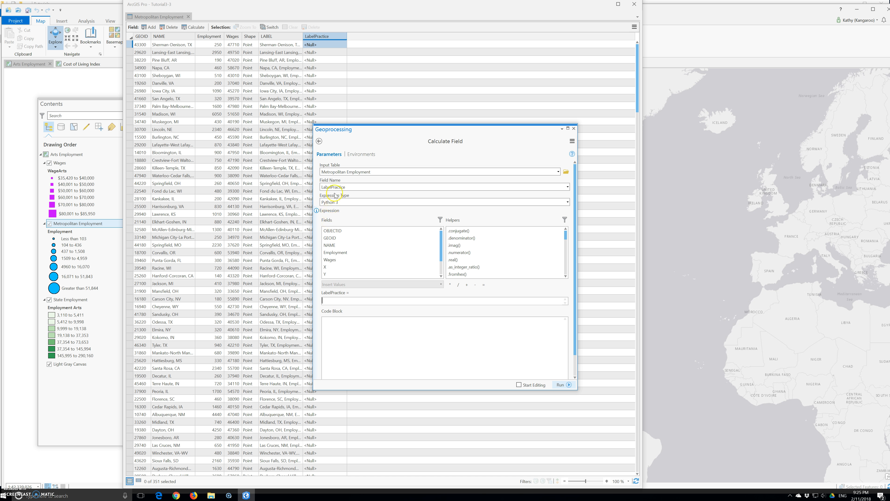
left_click(330, 247)
double_click(331, 246)
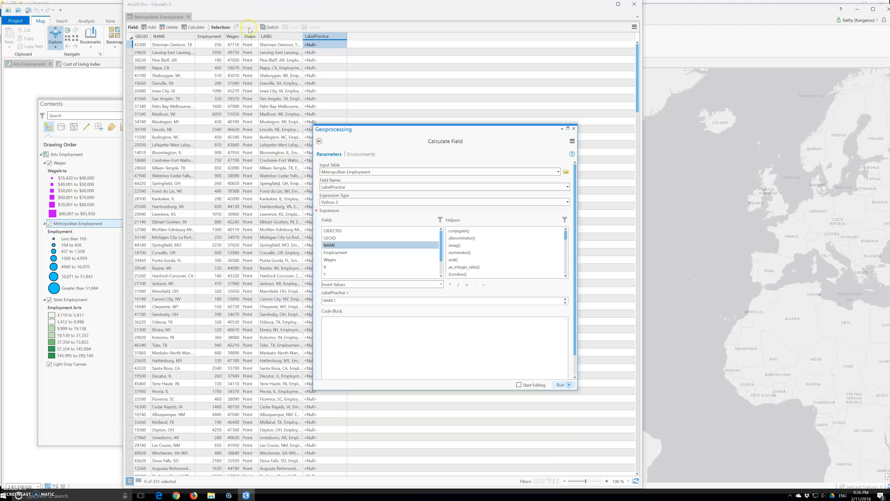
Review the available expression types for the calculation, keeping Python 3
left_click(359, 203)
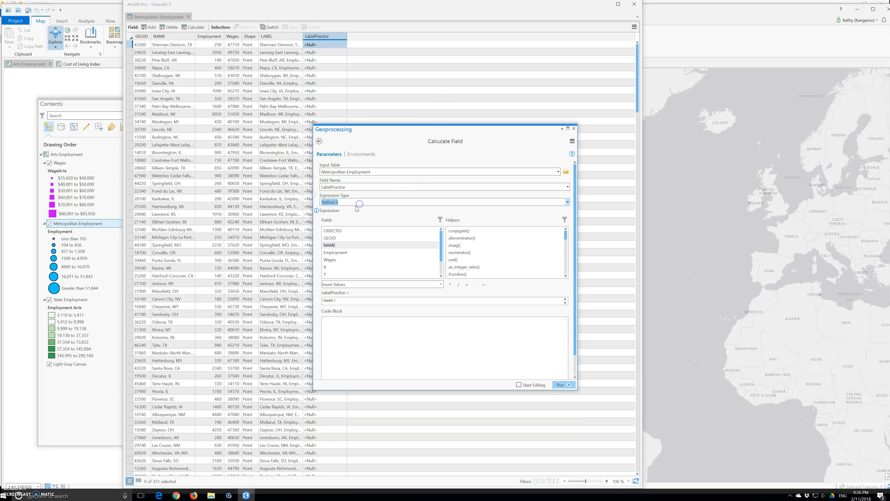
left_click(567, 203)
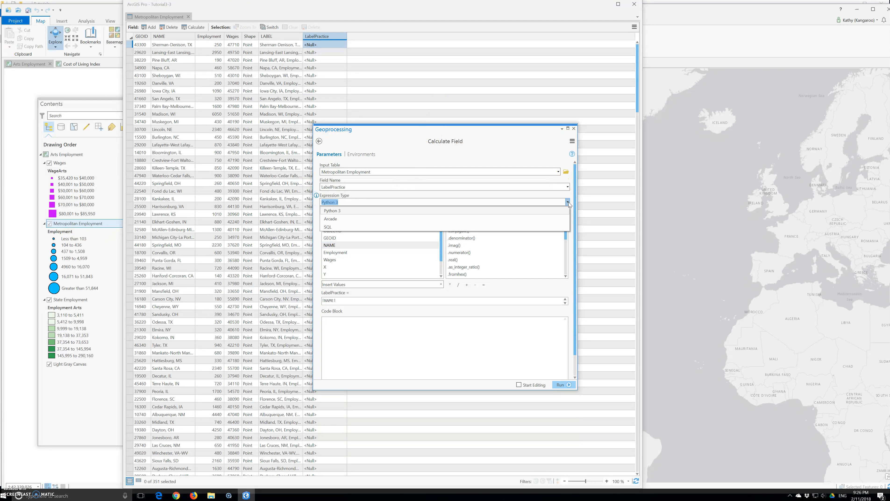
left_click(342, 220)
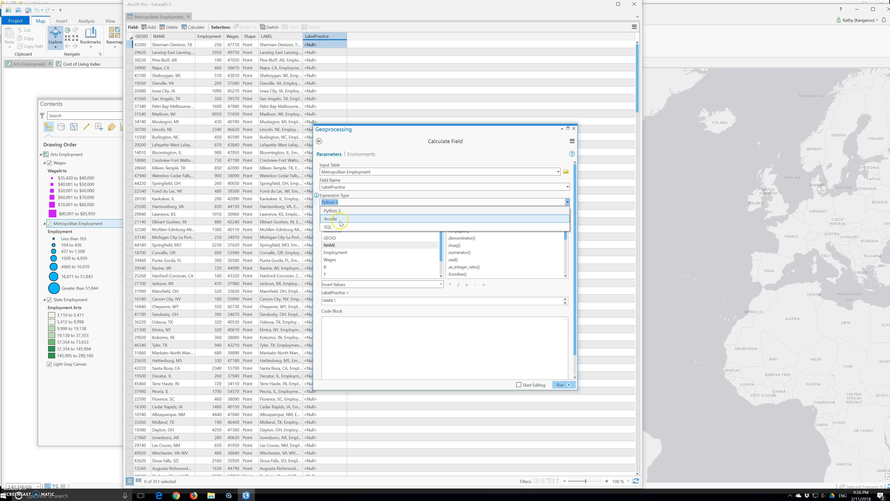
left_click(359, 202)
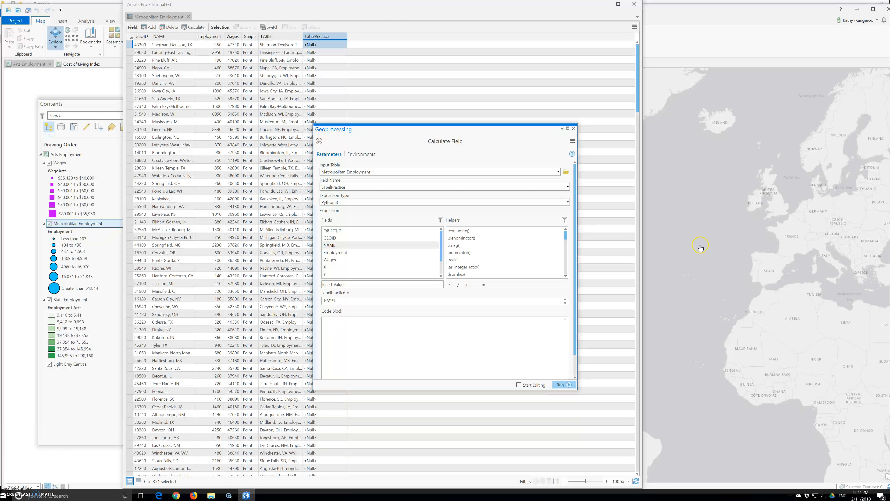
Append the literal text ",Employment=" in double quotes after !NAME! in the LabelPractice expression, joined with a plus sign
type("+")
type("''")
key("BackSpace")
key("BackSpace")
type("\"\"")
key("Left")
type(",Employment=\" + str(int(")
Append + str(int(!Employment!)) to the expression, inserting the Employment field
left_click(335, 253)
double_click(336, 252)
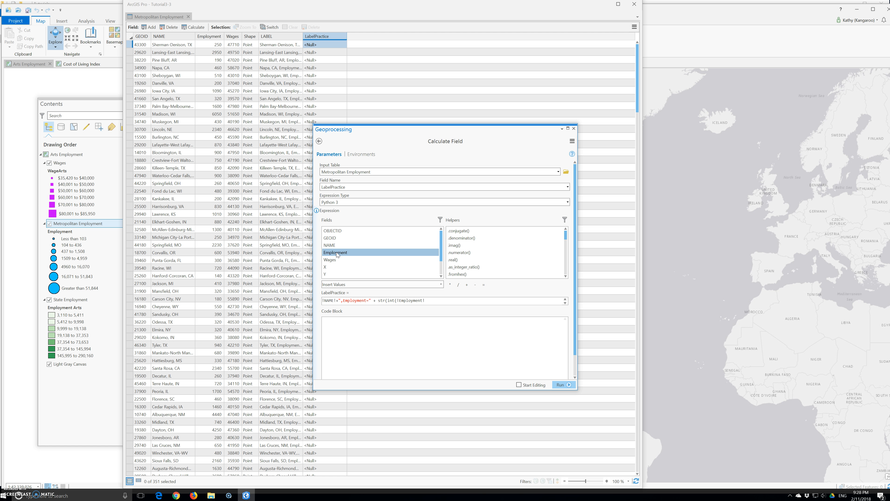
left_click(431, 301)
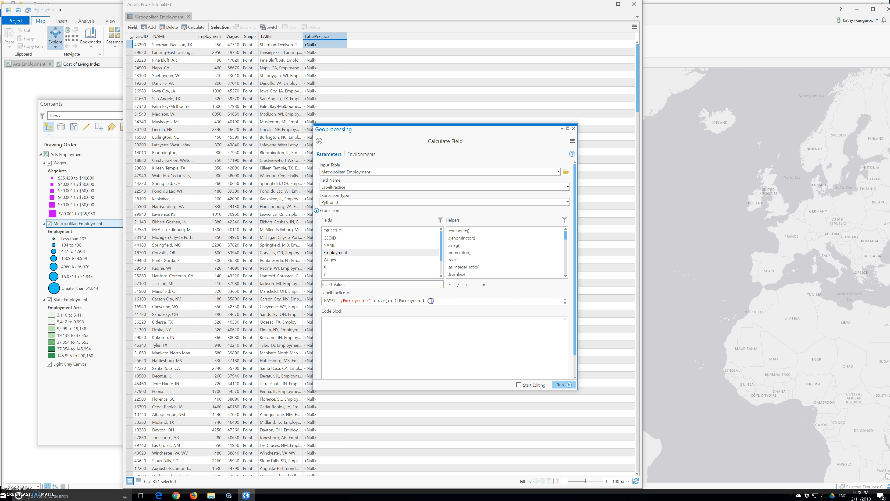
type("))+\",Wages=$\" +str(int(")
Append +str(int(!Wages!)) to the expression, inserting the Wages field
left_click(330, 261)
double_click(331, 263)
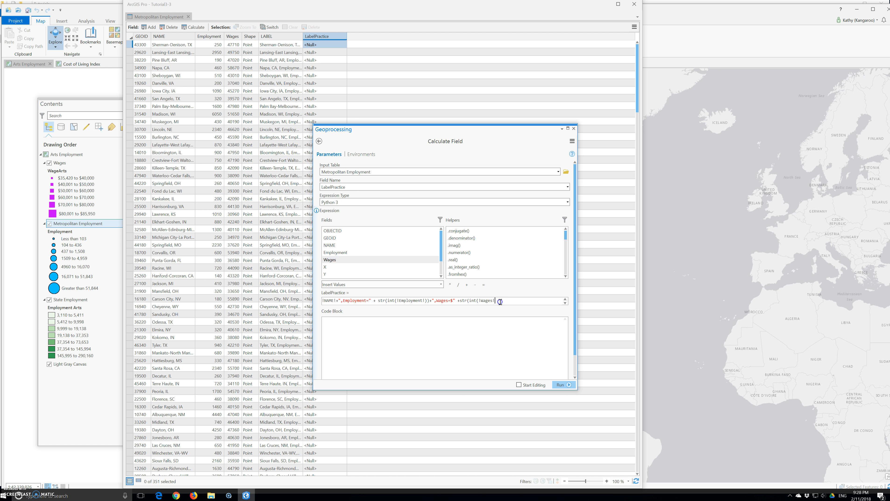
type("))")
Run the LabelPractice calculation and widen that column in the table to show the full labels
left_click(567, 389)
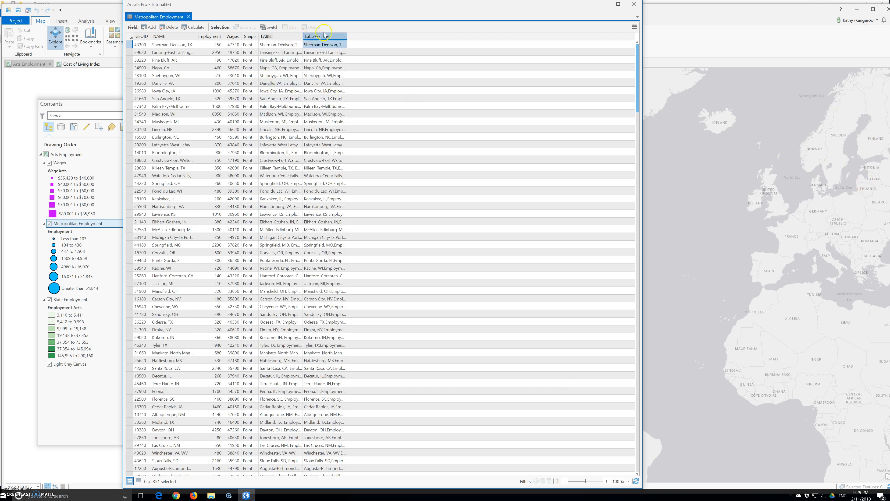
double_click(347, 37)
left_click_drag(543, 51, 543, 50)
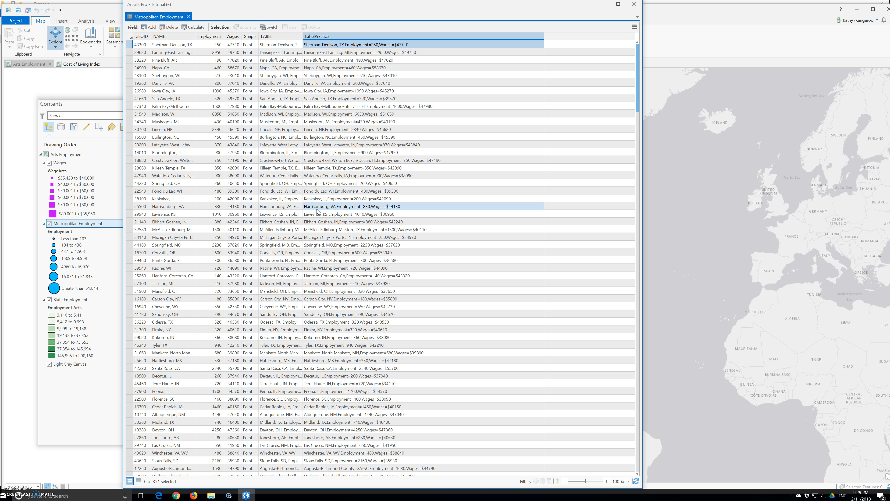
Close the Metropolitan Employment table and open the Metropolitan Cost of Living Index layer's attribute table in the Cost of Living Index map
left_click(431, 8)
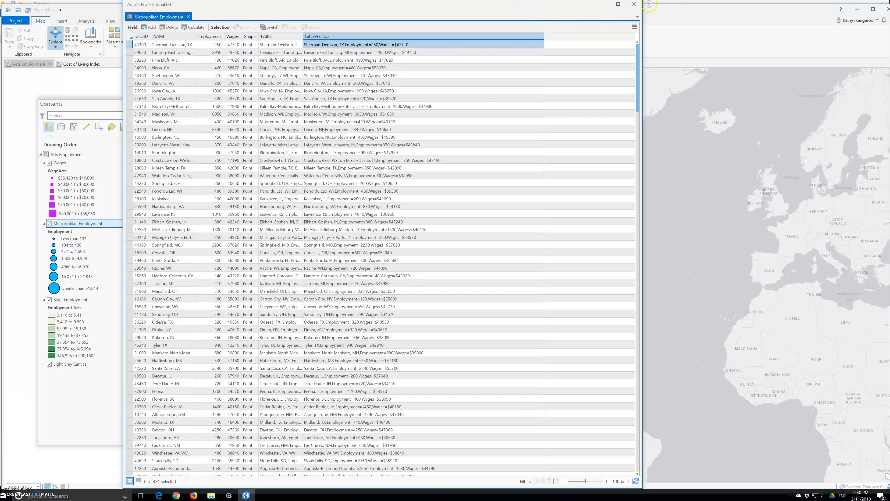
left_click(634, 4)
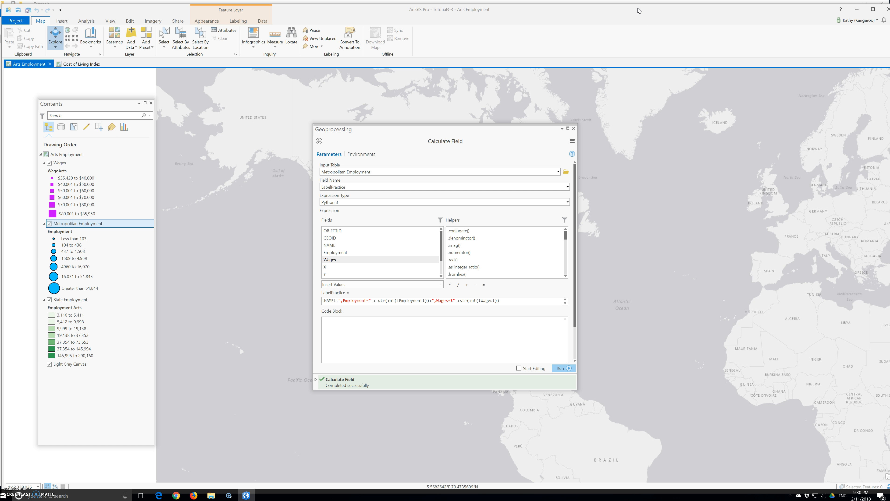
left_click(69, 67)
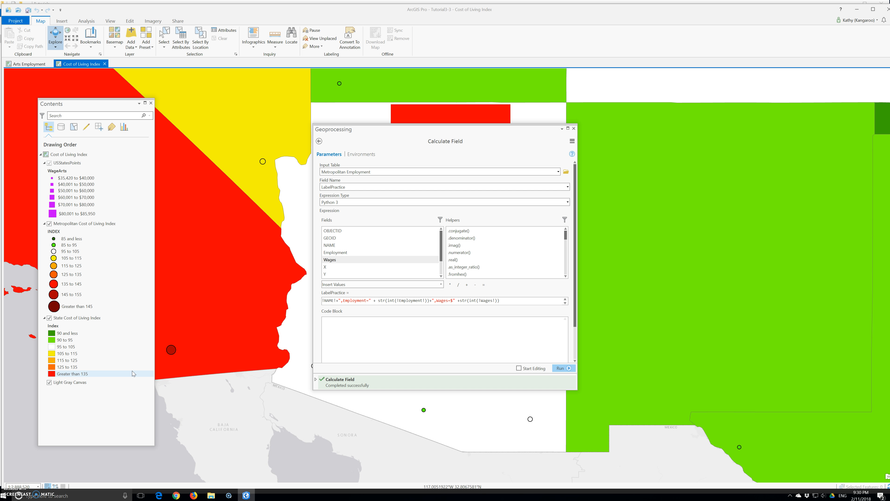
left_click(104, 224)
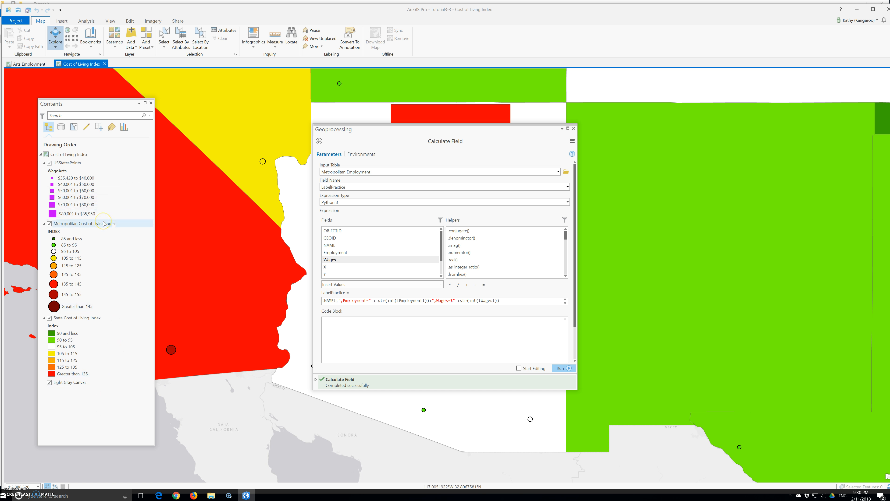
right_click(104, 223)
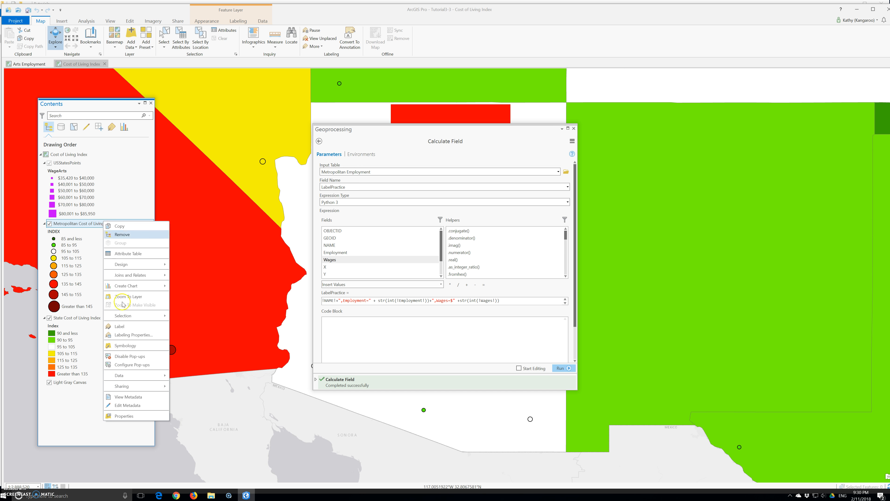
left_click(134, 256)
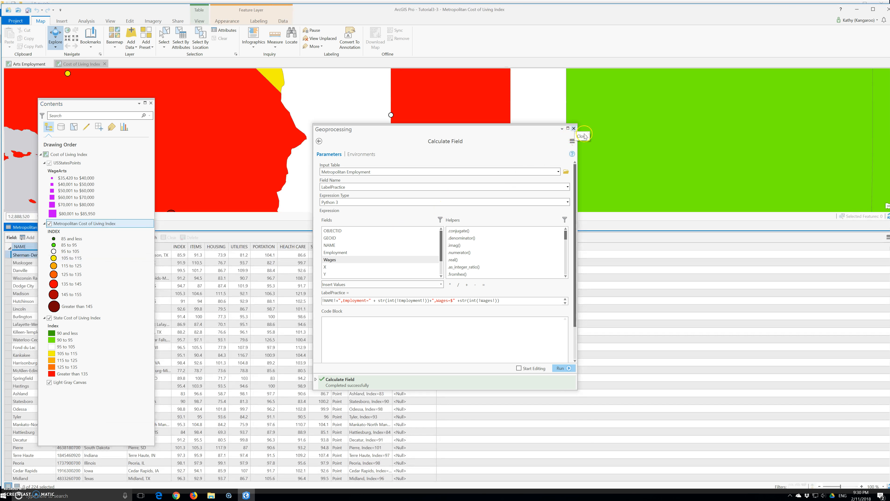
Close the Calculate Field tool and undock the Metropolitan Cost of Living Index table as a floating window over the map
left_click(573, 128)
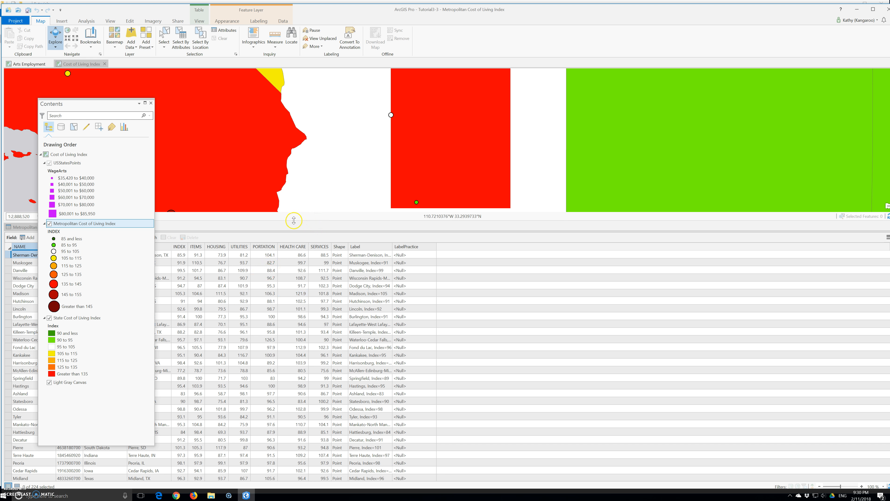
left_click_drag(21, 228, 821, 224)
left_click_drag(608, 209, 516, 198)
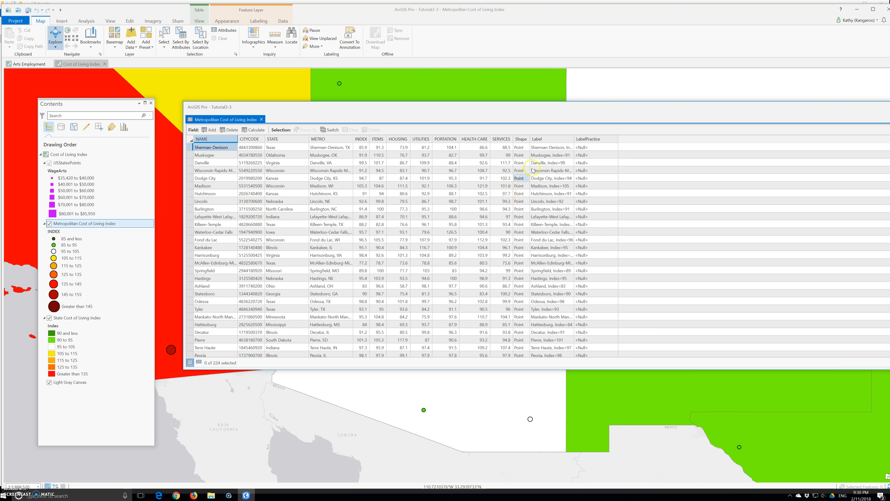
Start Calculate Field on the cost of living table's LabelPractice field and insert the NAME field into the expression
left_click(589, 139)
right_click(589, 139)
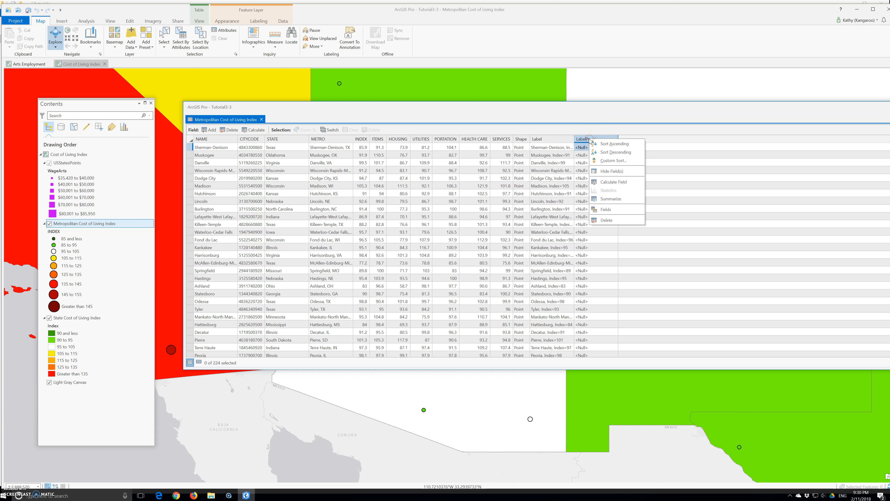
left_click(612, 182)
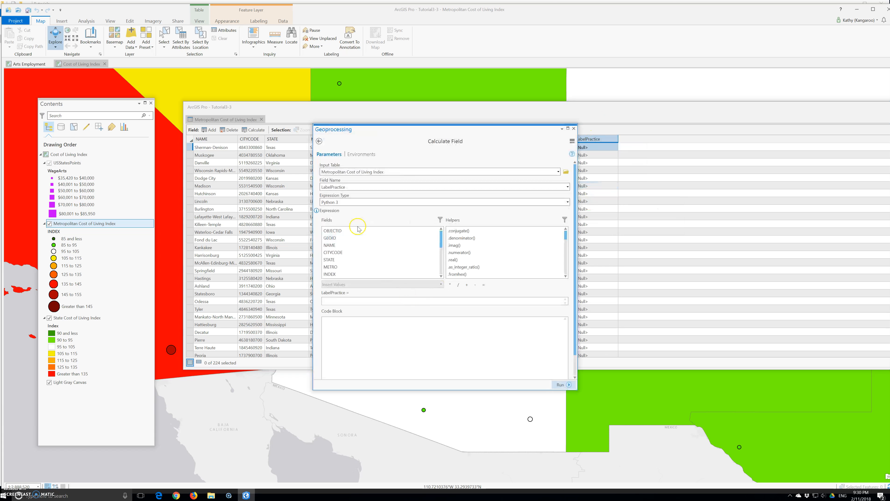
left_click(346, 302)
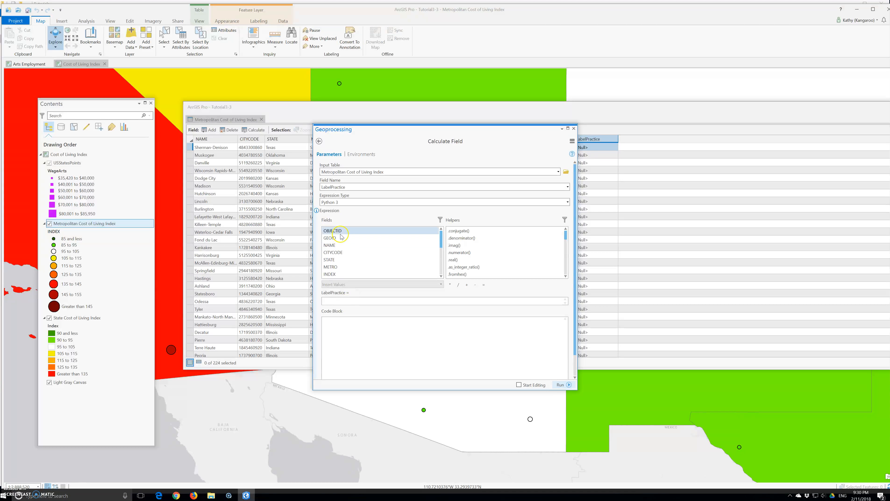
double_click(335, 247)
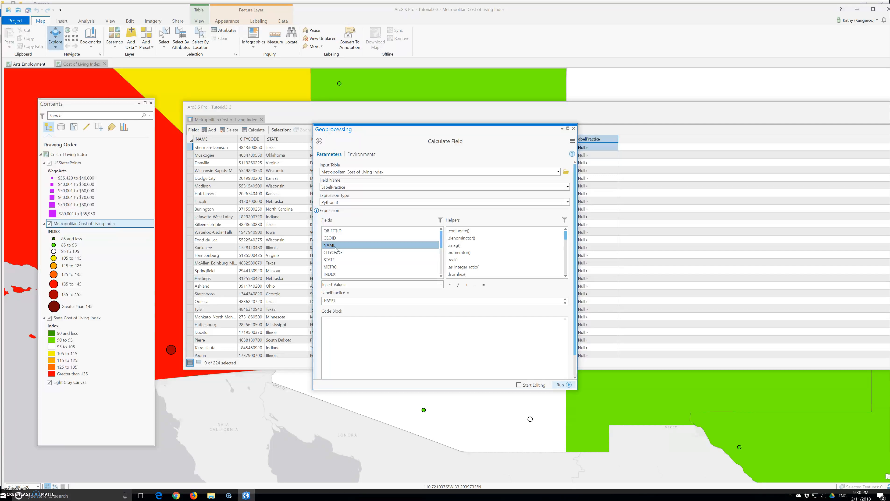
Append the literal text ",INdex=" after !NAME! in the expression, joined with a plus sign
left_click(347, 300)
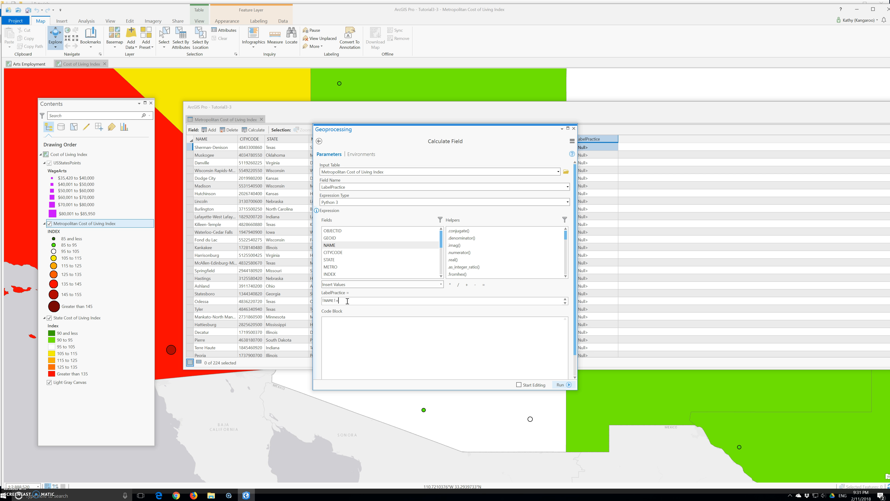
type("\",\"")
type("INdecx")
key("BackSpace")
type("x=\" +str(int(")
Append +str(int(!INDEX_!)) to the expression, inserting the INDEX field
double_click(331, 275)
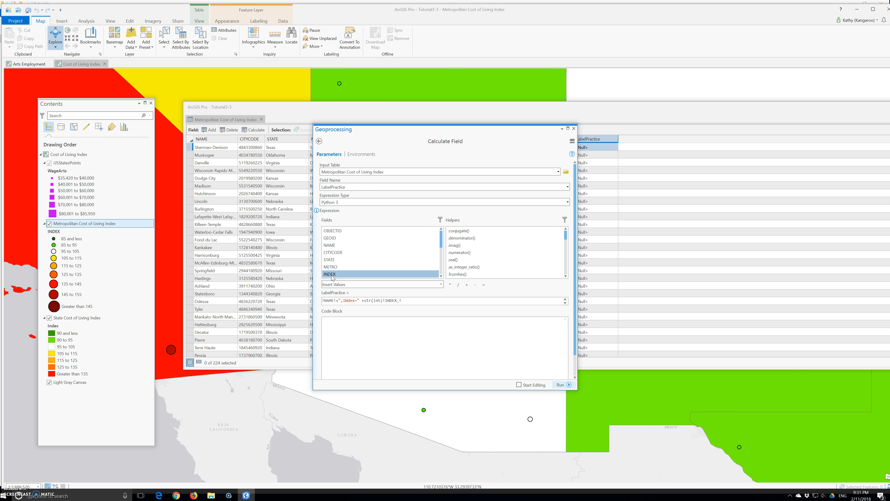
left_click(423, 301)
type("))")
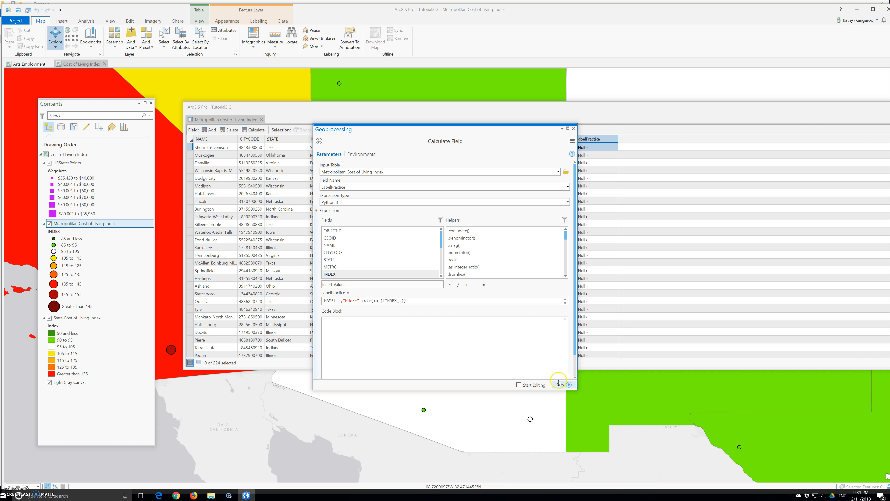
Run the cost of living LabelPractice calculation and widen the Label and LabelPractice columns to compare their full text
left_click(572, 384)
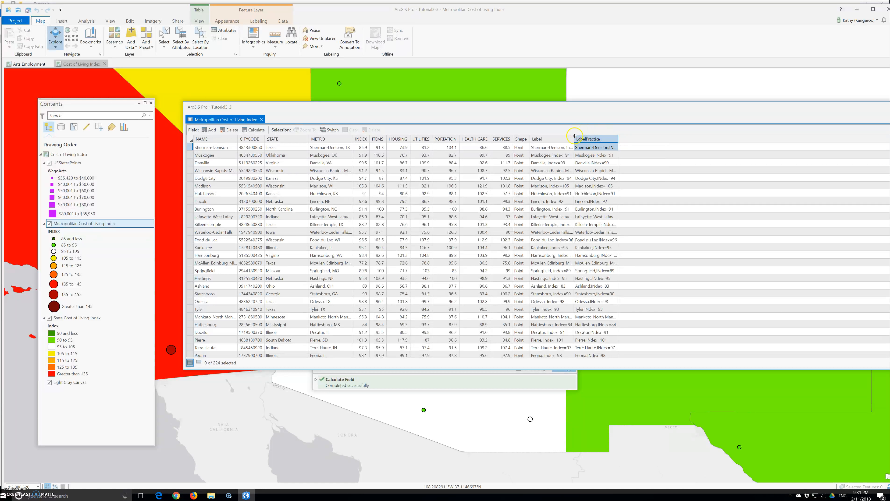
left_click_drag(574, 140, 868, 141)
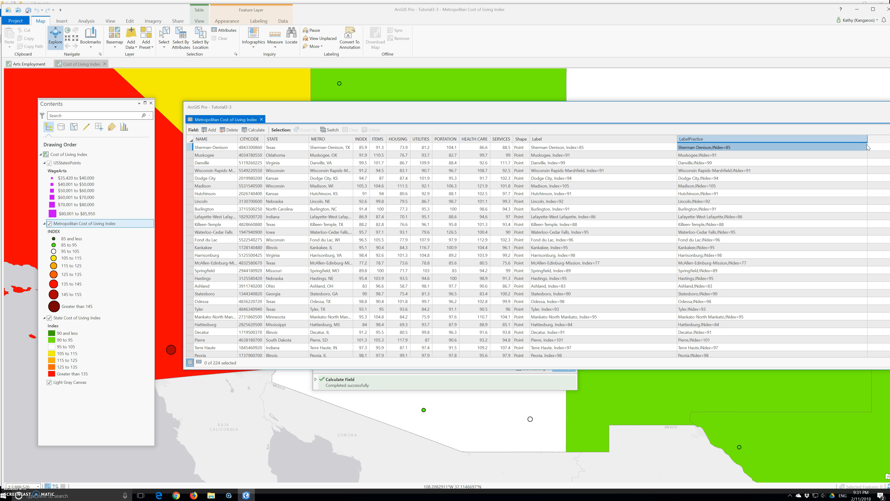
Close the cost of living attribute table and the Calculate Field tool, leaving the Cost of Living Index map active
left_click(889, 107)
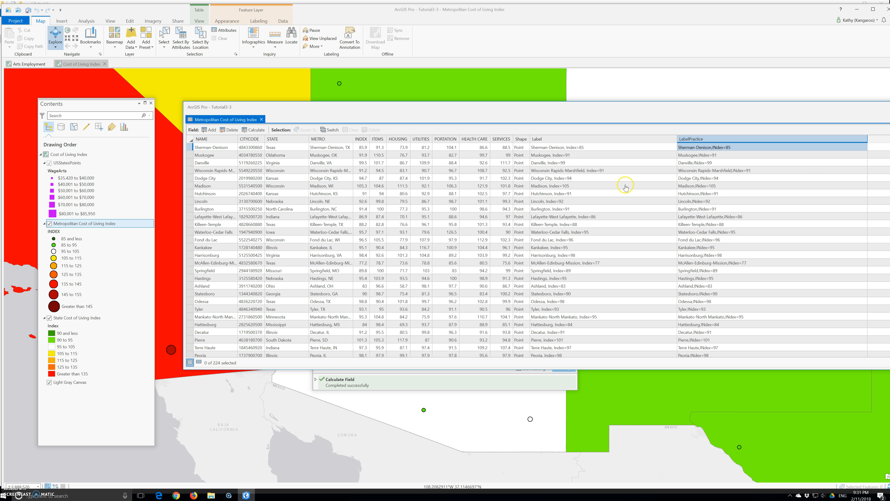
left_click(574, 130)
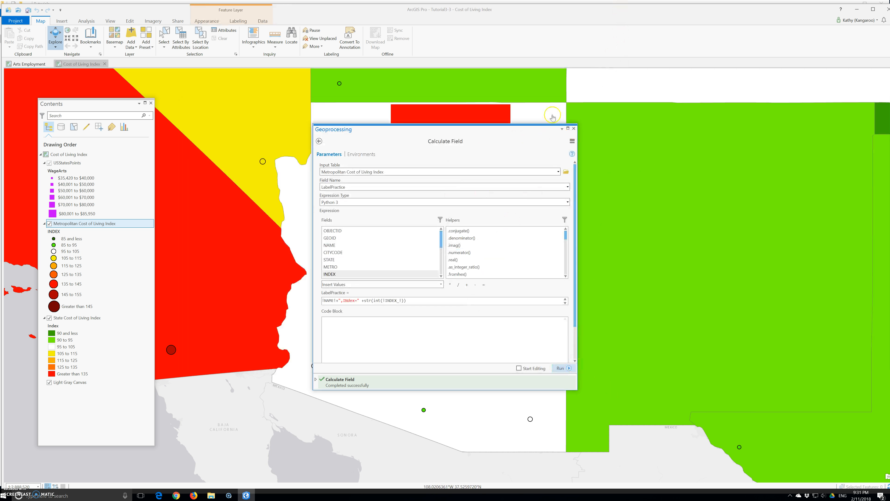
left_click(573, 129)
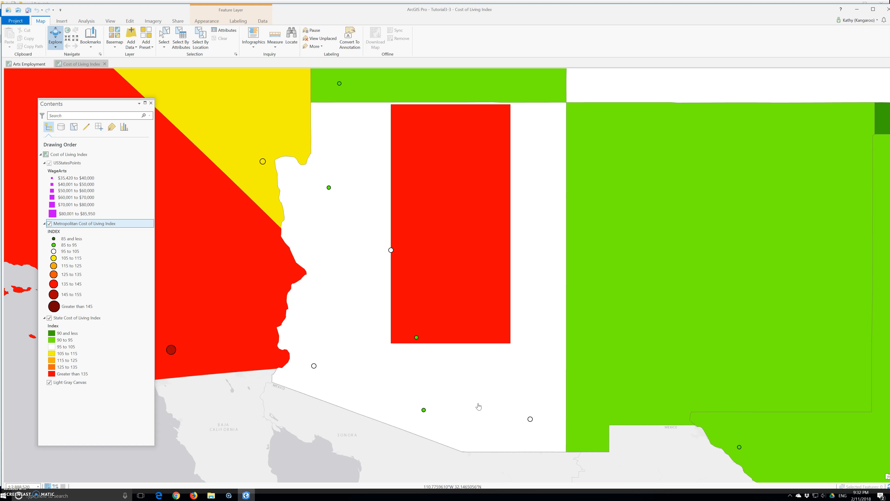
left_click(20, 64)
left_click(83, 64)
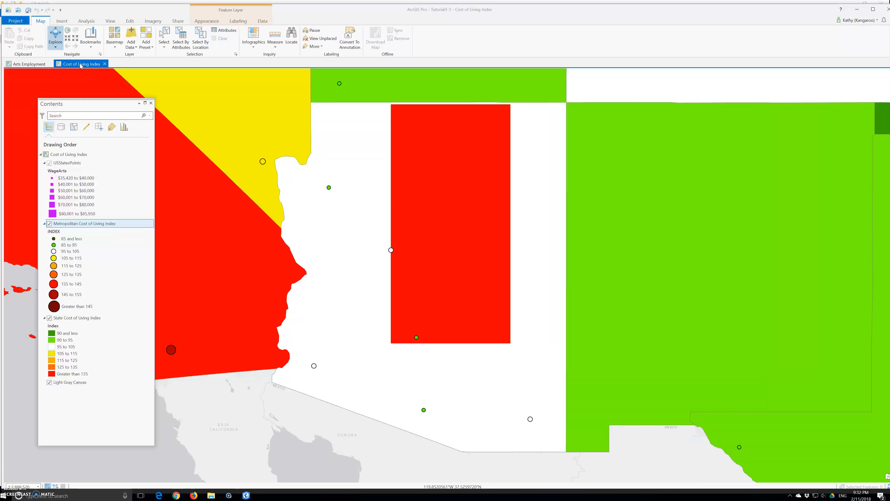
Switch to File Explorer, open StoryMapManuscript.docx from the Chapter3 Tutorials Resources folder in Word, and bring its window into view
left_click(211, 497)
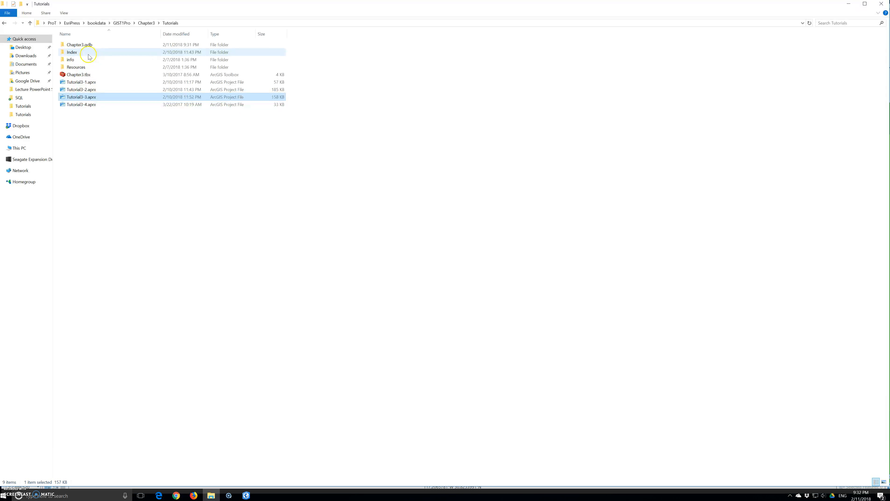
double_click(75, 68)
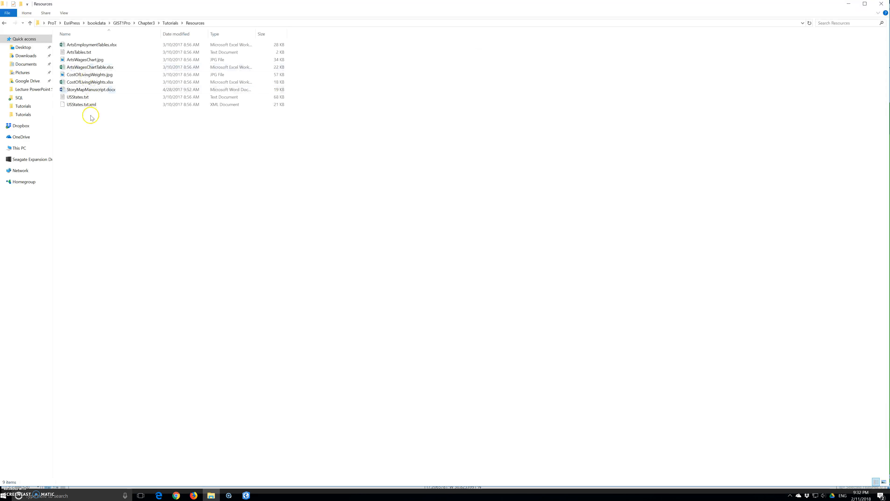
double_click(95, 91)
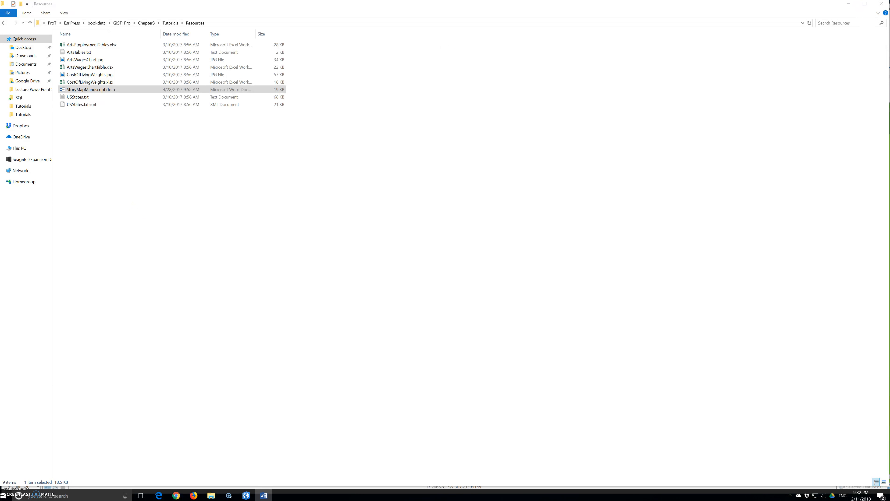
left_click_drag(889, 105, 411, 121)
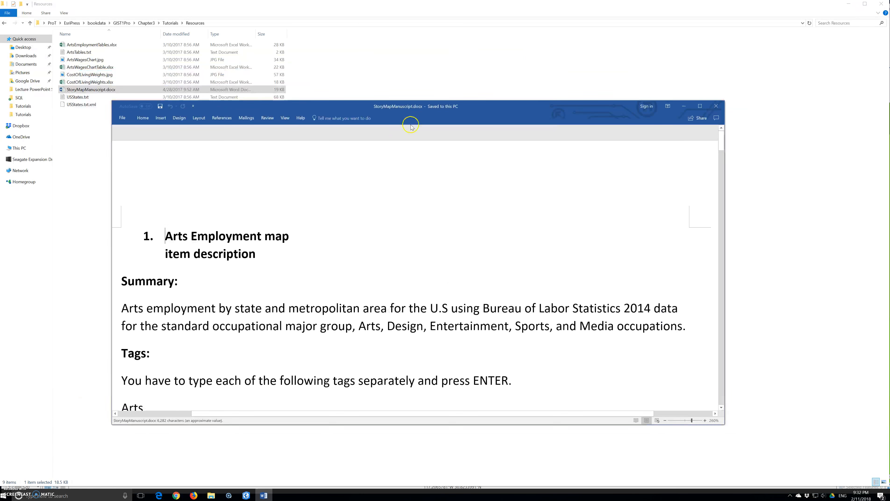
Skim the story map manuscript's map item descriptions, map use and data notes, and cost of living index example, returning to its beginning
scroll(318, 361, "down", 20)
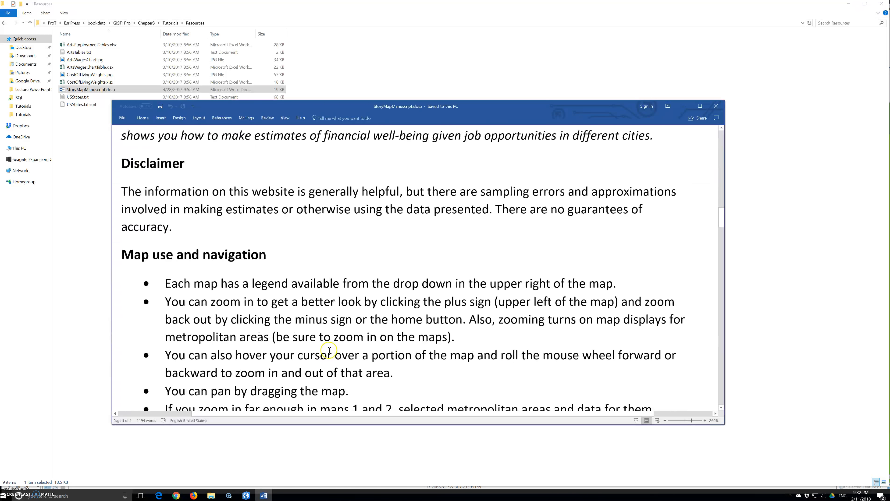
scroll(332, 349, "down", 20)
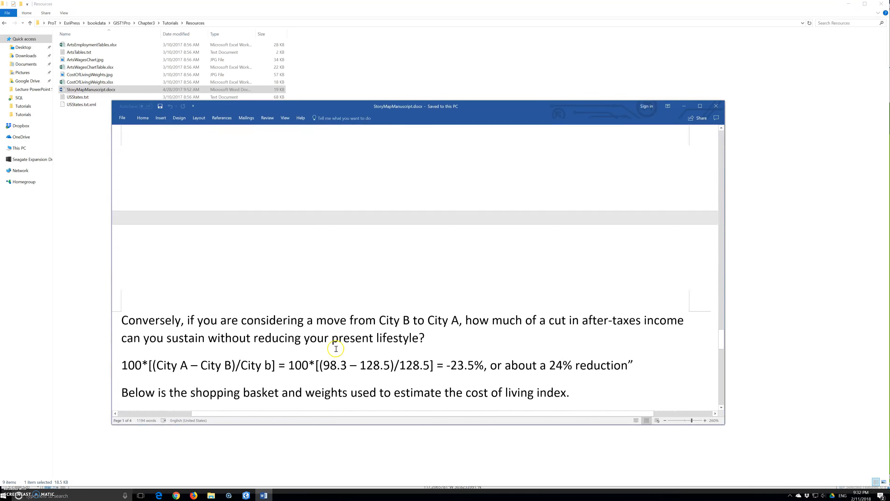
scroll(336, 349, "up", 15)
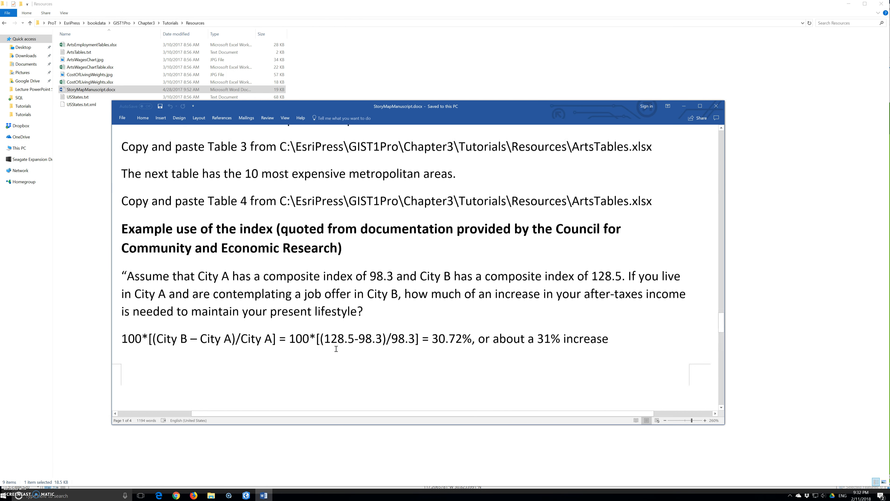
scroll(336, 348, "up", 20)
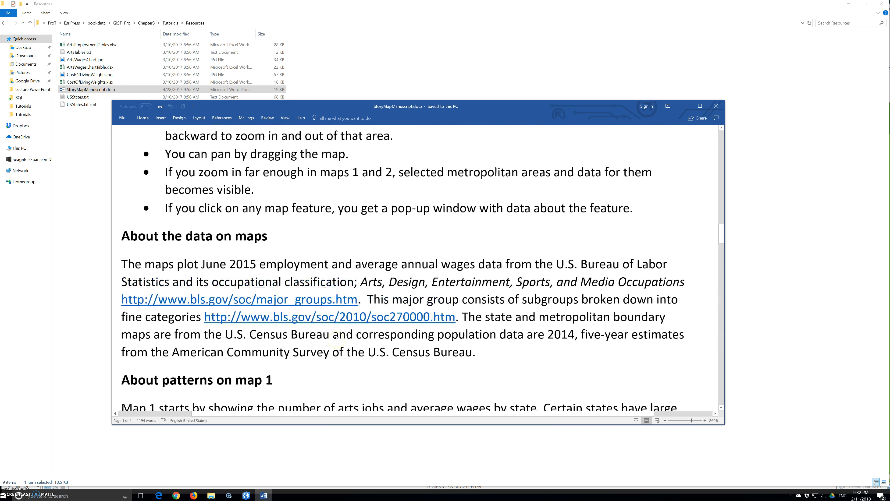
scroll(336, 339, "up", 20)
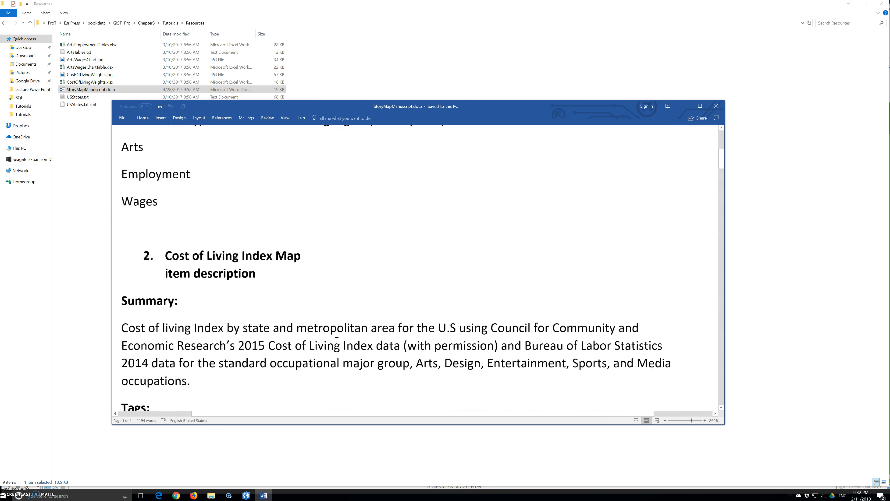
scroll(336, 340, "up", 2)
left_click(336, 343)
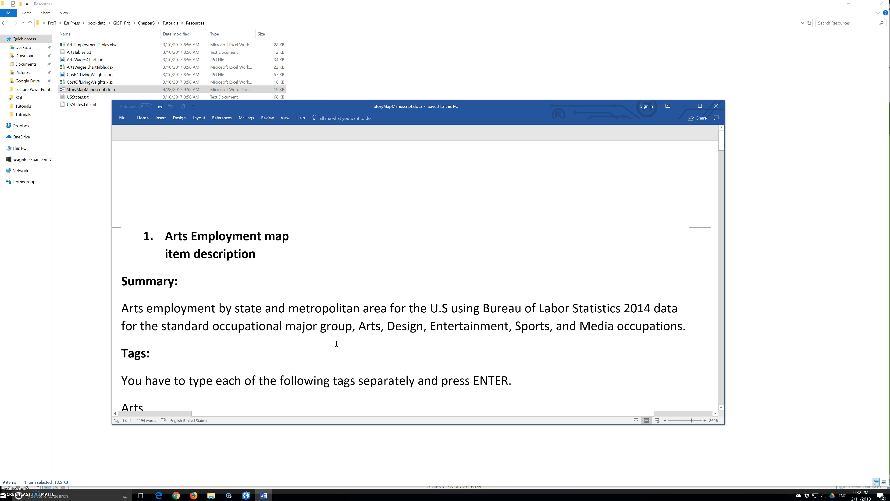
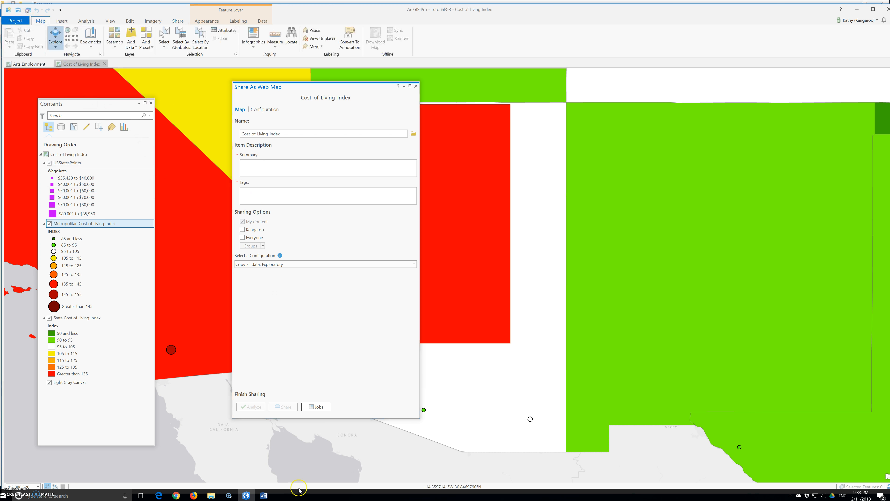
Zoom the Cost of Living Index map to its full extent and close its web map sharing settings
left_click(69, 31)
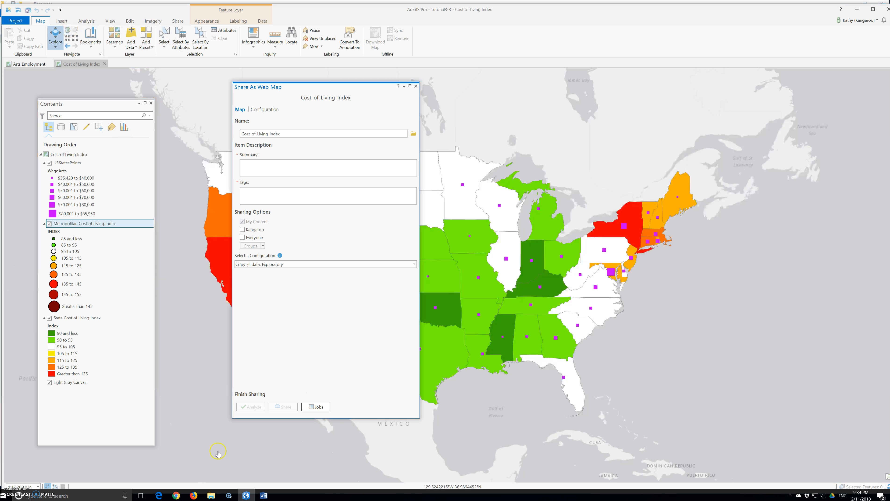
left_click(259, 166)
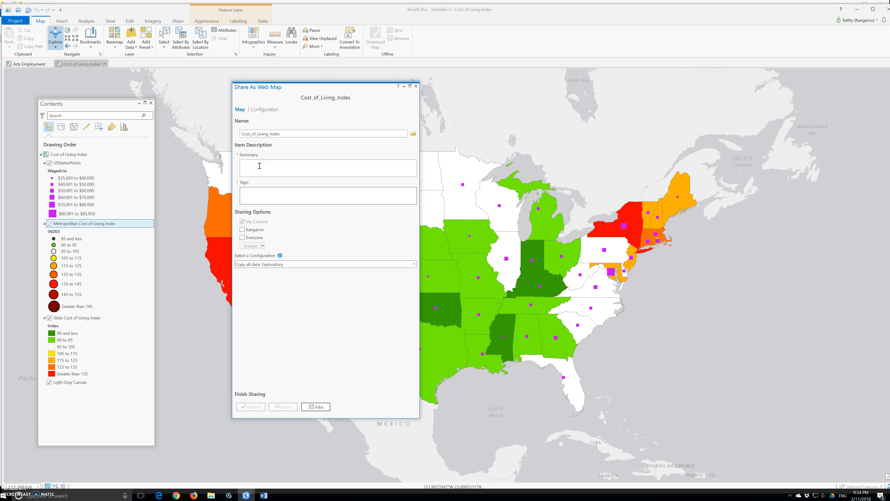
left_click(415, 86)
Activate the Arts Employment map and start sharing it as a web map, with the author's first name appended to its name
left_click(29, 64)
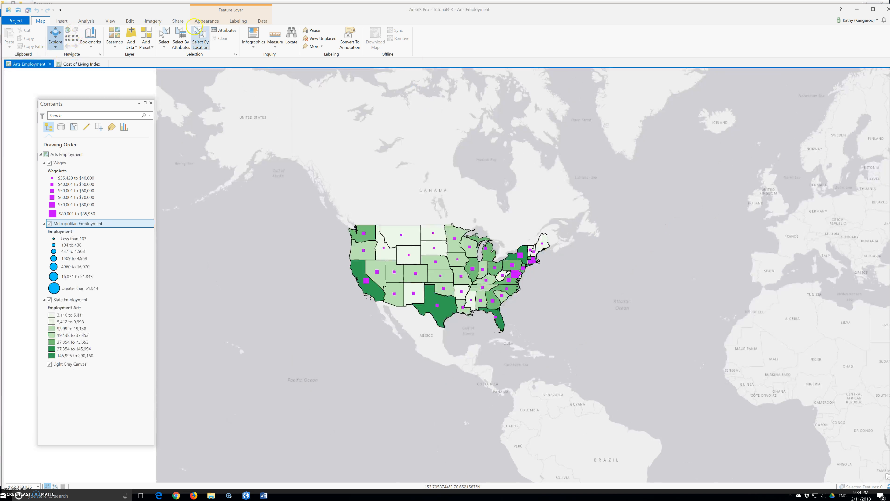
left_click(177, 21)
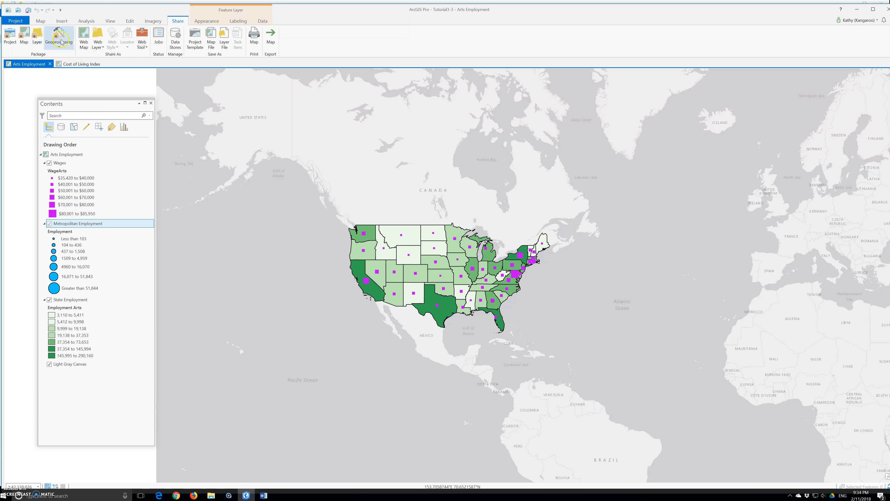
left_click(83, 37)
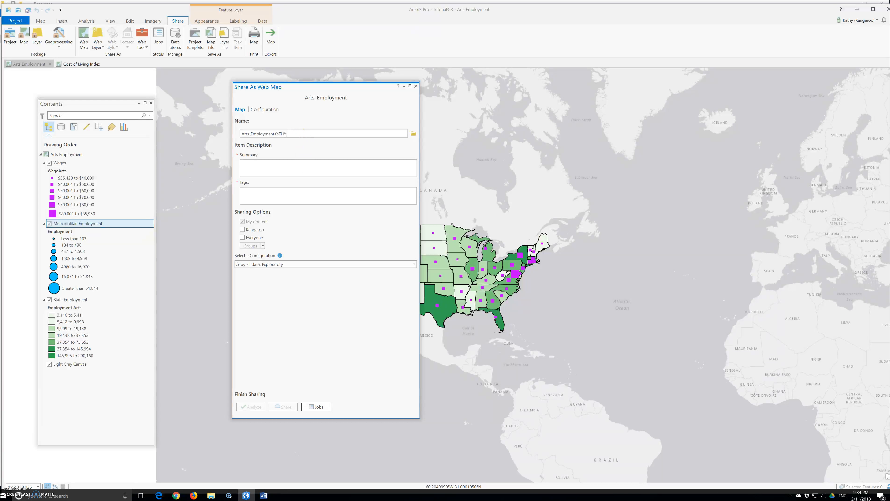
Copy the Arts Employment summary from the story map manuscript in Word into the web map's summary in ArcGIS Pro
left_click(263, 496)
scroll(254, 286, "down", 1)
left_click_drag(123, 264, 706, 297)
key("ctrl+c")
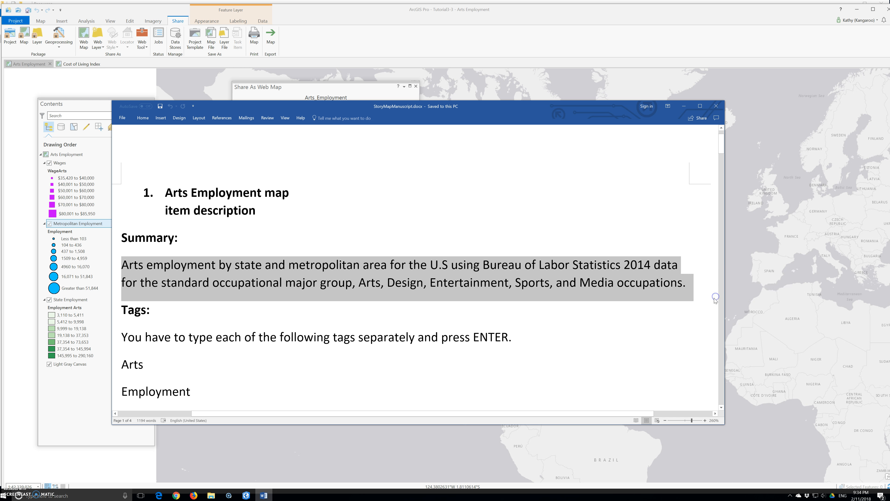
left_click_drag(297, 107, 592, 107)
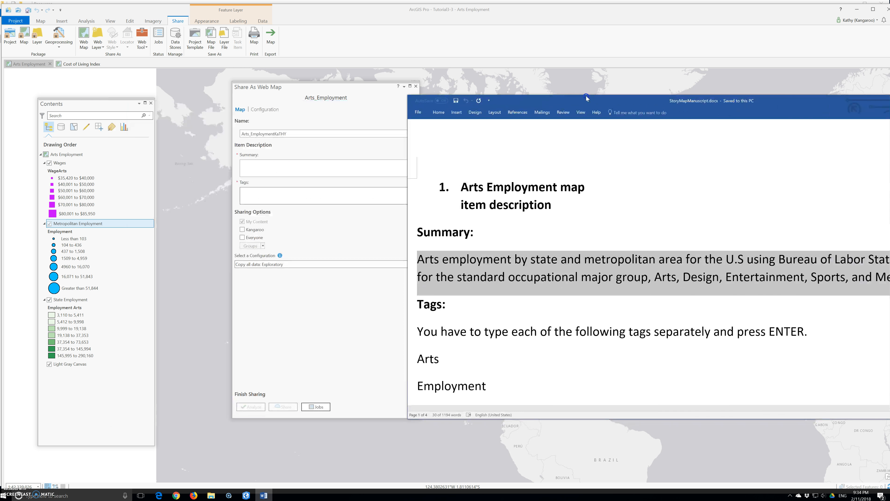
left_click(274, 168)
key("ctrl+v")
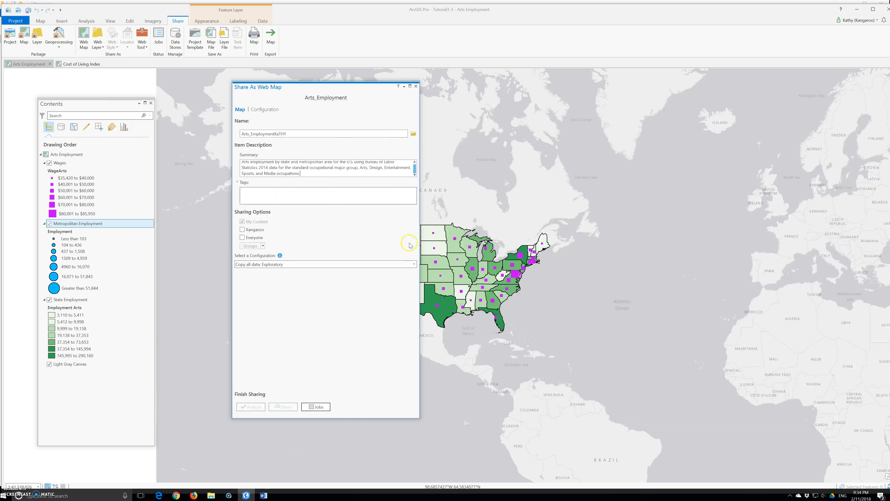
Switch back to the Word manuscript and examine the tag instructions and tag list for the Arts Employment map
key("alt+Tab")
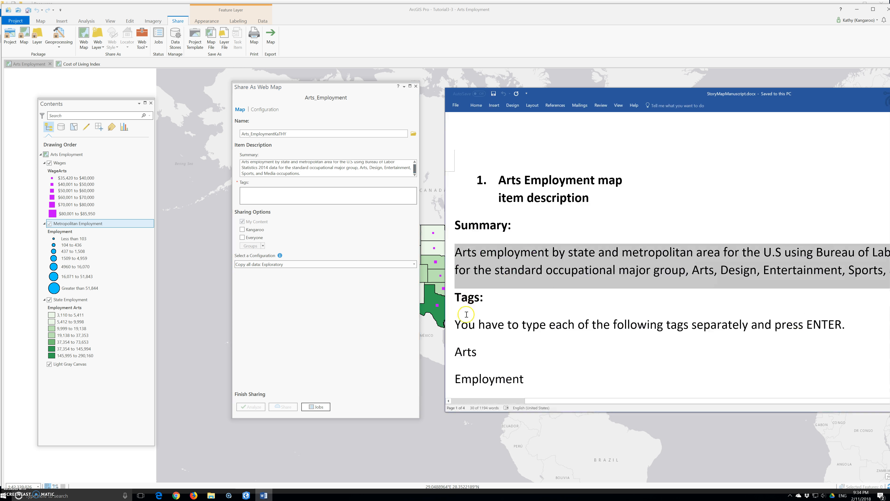
left_click_drag(455, 325, 887, 337)
scroll(838, 340, "down", 2)
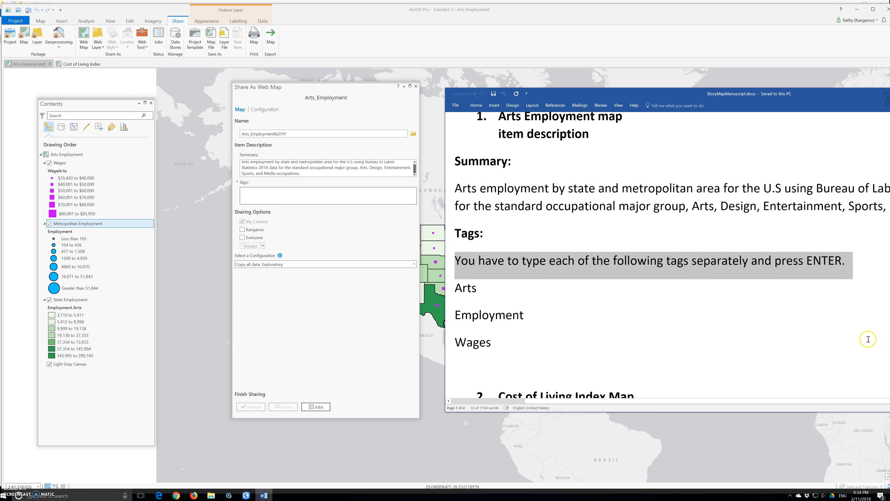
left_click_drag(497, 323, 453, 259)
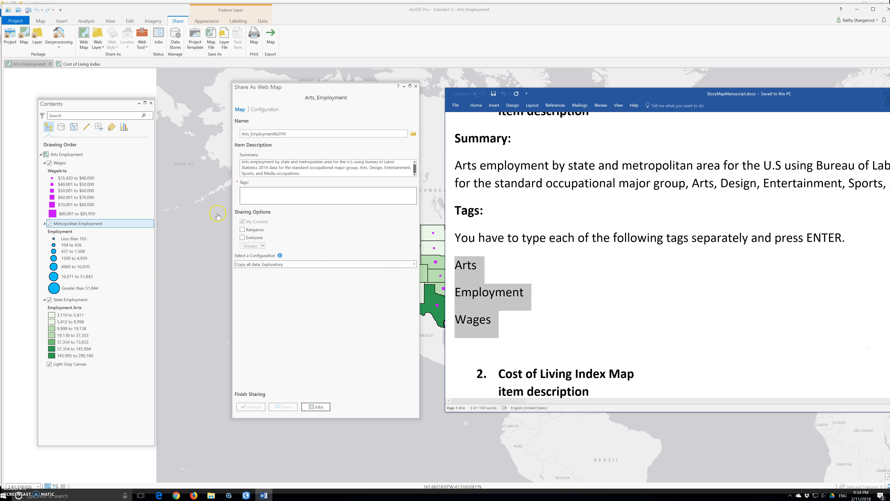
Reduce the ArcGIS Pro window and place the manuscript window beside it so the tag list and the web map sharing settings are both visible
left_click(250, 195)
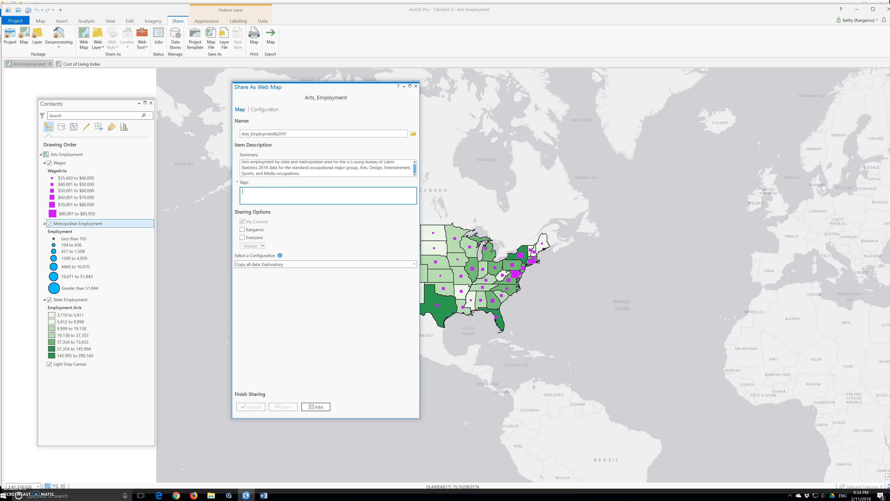
left_click(868, 11)
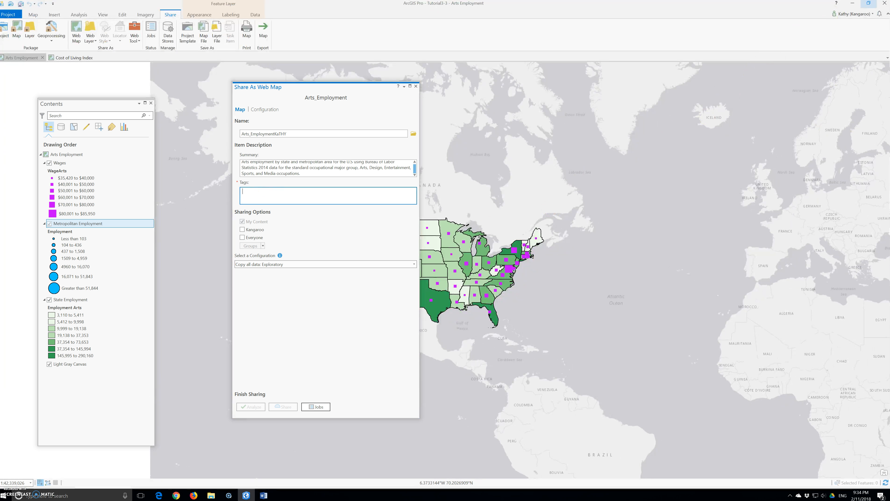
left_click(869, 5)
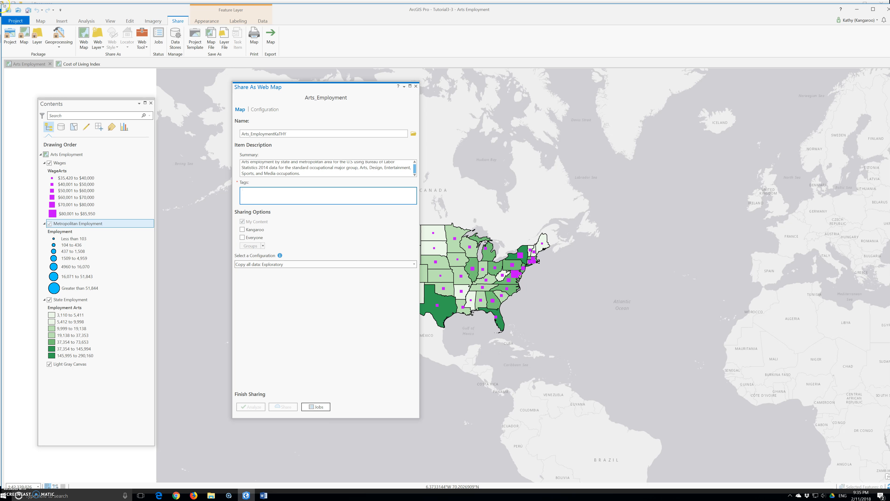
left_click_drag(3, 3, 476, 176)
left_click_drag(566, 187, 315, 38)
left_click(785, 91)
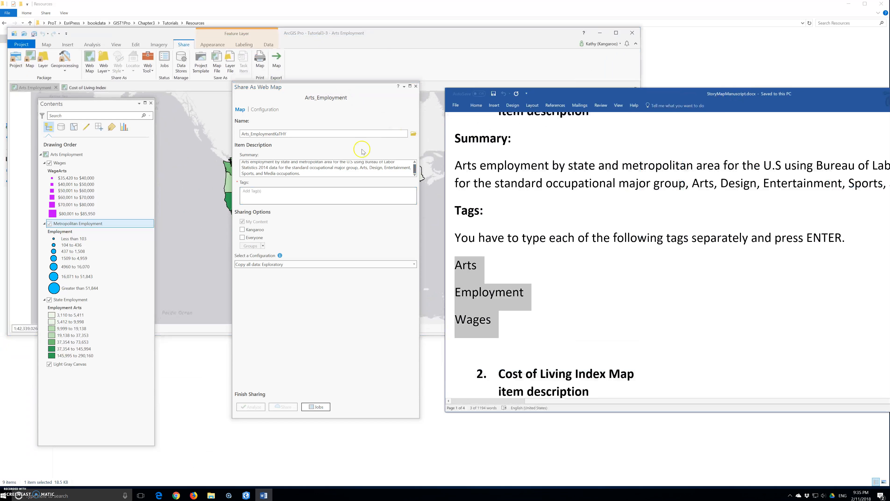
left_click(319, 198)
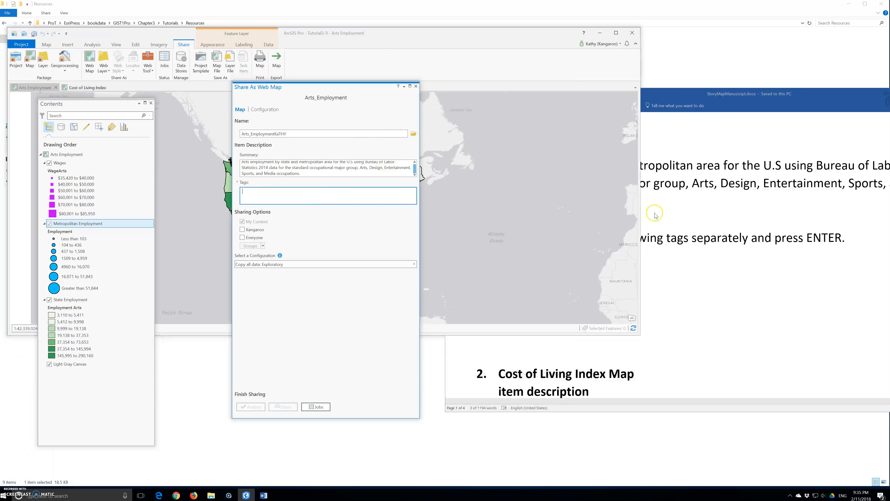
left_click_drag(673, 95, 880, 99)
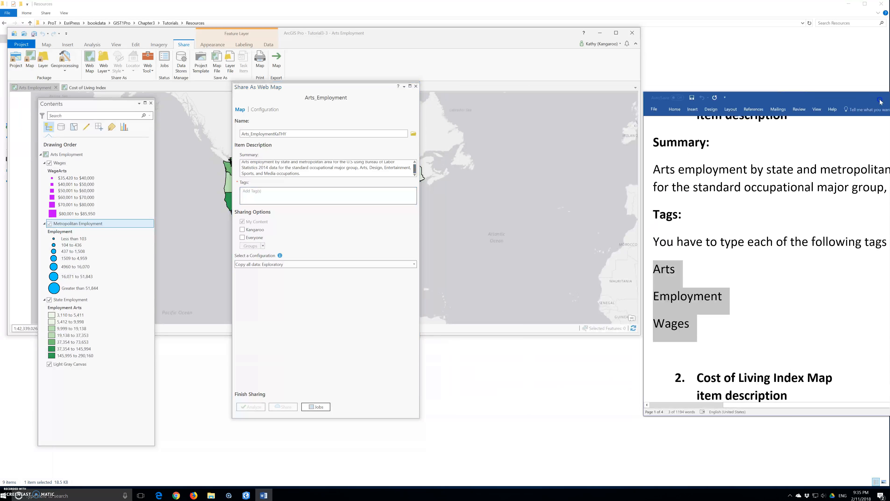
Add the tags ARTS, employment and wages to the Arts Employment web map
left_click(267, 198)
type("AR")
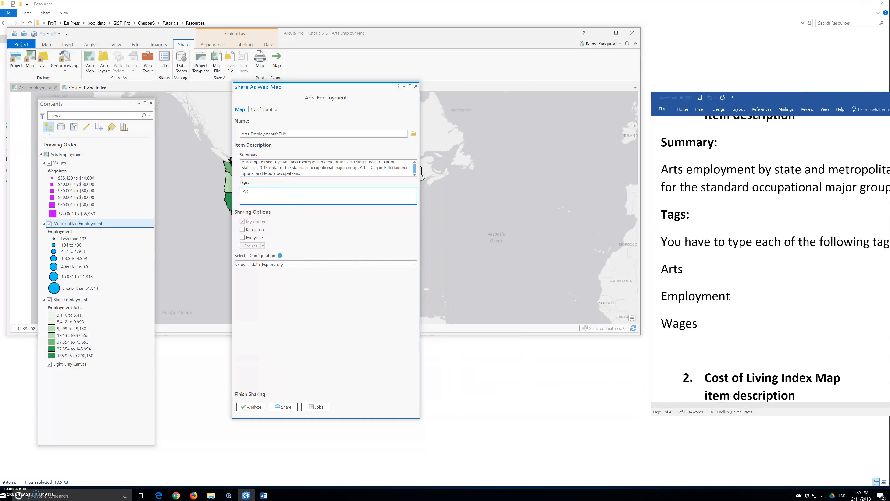
type("TS")
key("Return")
type("employment")
key("Return")
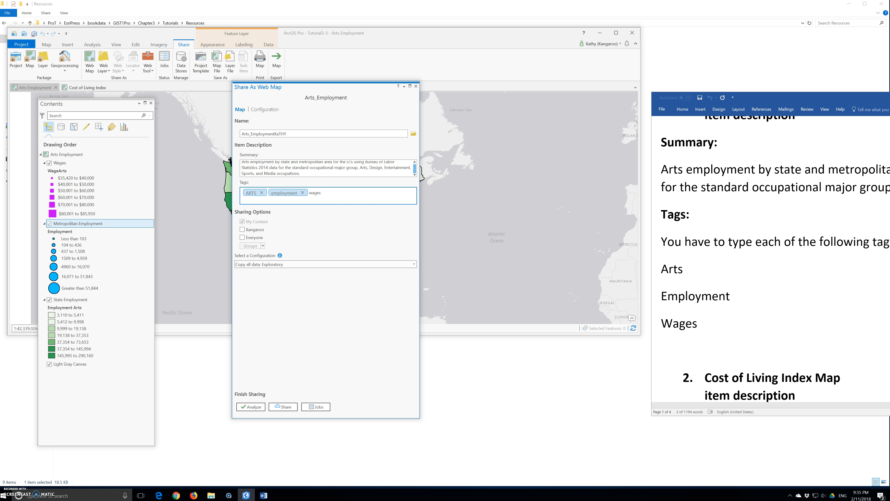
type("wages")
Analyze the Arts Employment web map, then share it with the Kangaroo organization and Everyone
left_click(254, 409)
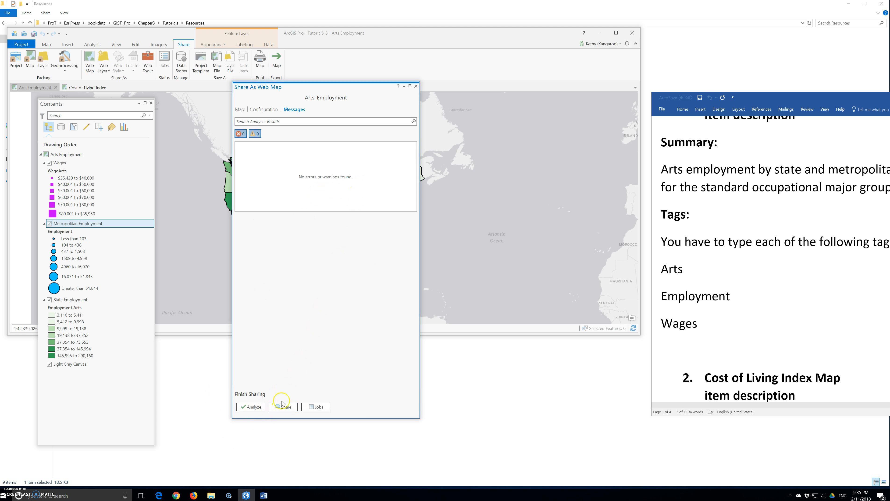
left_click(239, 109)
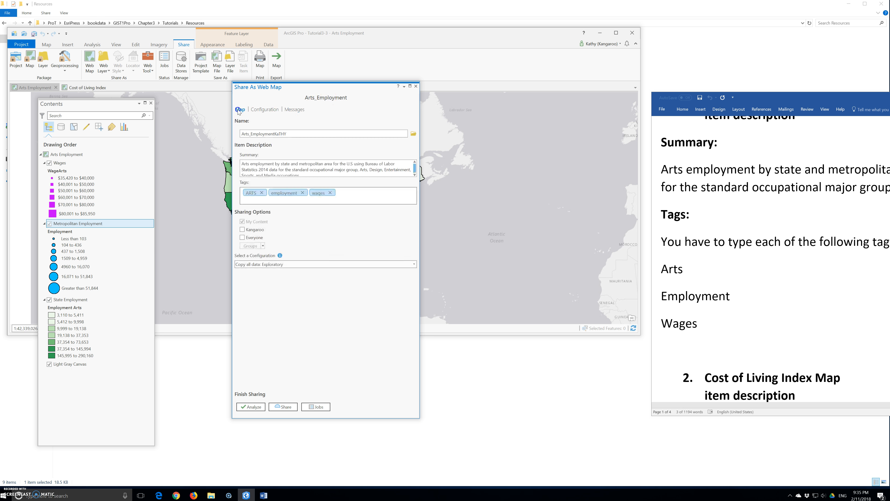
left_click(242, 229)
left_click(244, 237)
left_click(240, 169)
left_click(284, 408)
Bring the manuscript's Cost of Living Index item description into view and close the Arts Employment web map sharing settings
left_click(752, 259)
scroll(767, 259, "down", 3)
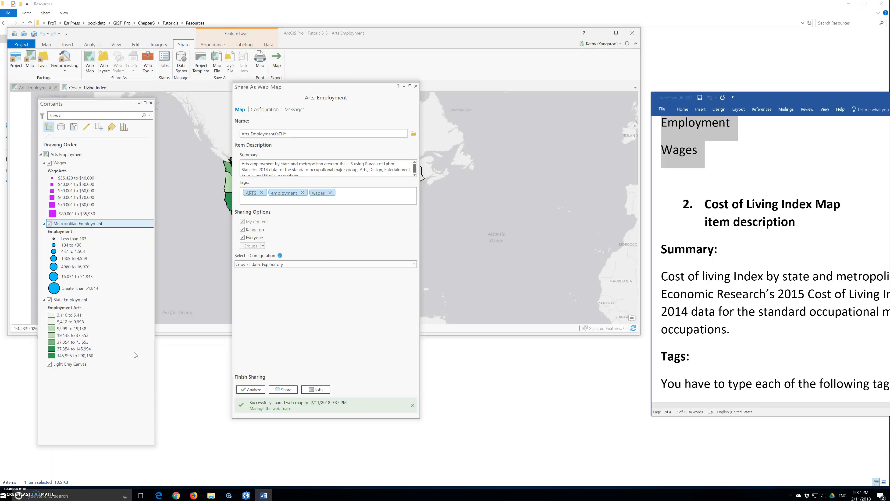
left_click(416, 86)
left_click(410, 86)
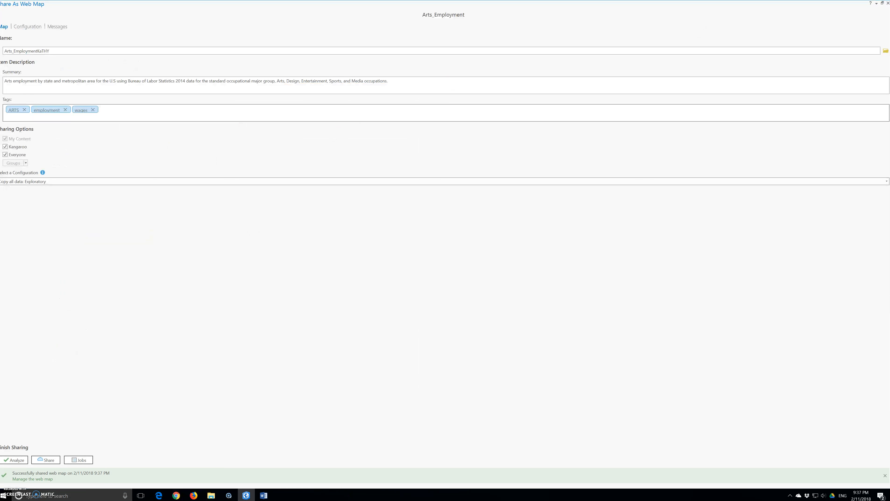
left_click(887, 3)
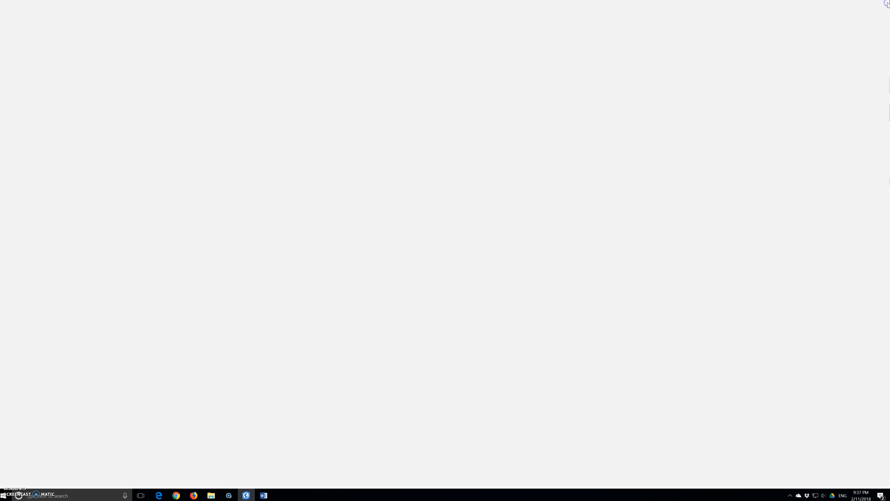
Activate the Cost of Living Index map and open its web map sharing settings at a reduced window size
left_click(99, 86)
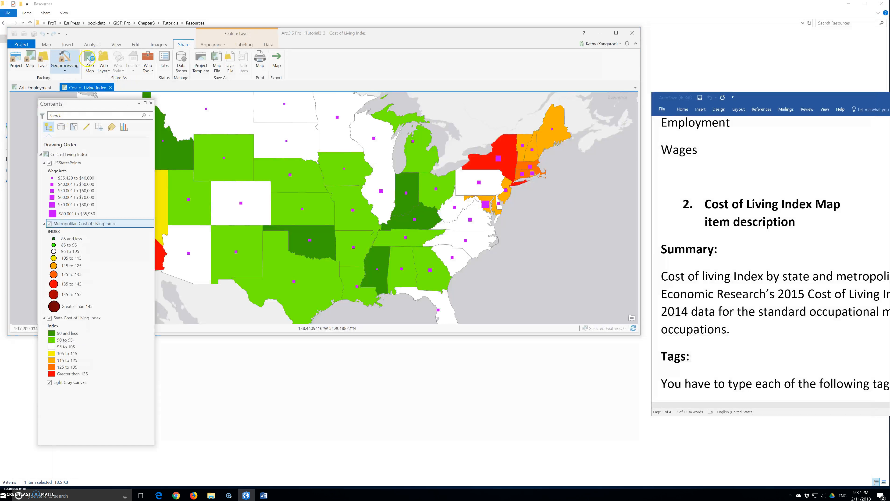
left_click(47, 45)
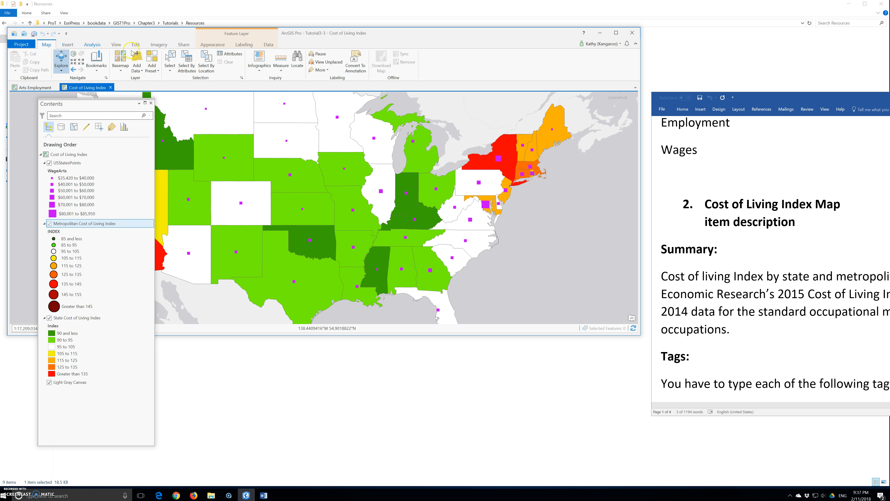
left_click(184, 45)
left_click(95, 63)
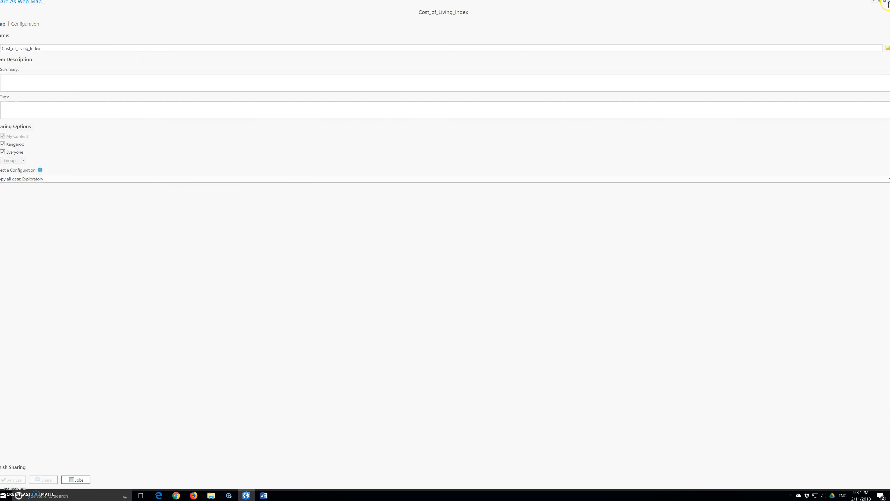
left_click(885, 2)
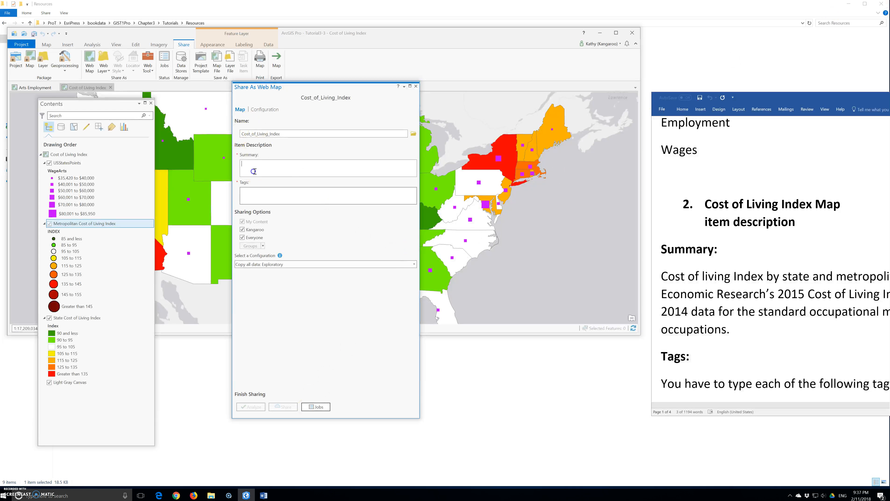
Copy the Cost of Living Index summary from the manuscript into the web map's summary
left_click(662, 277)
left_click_drag(665, 275, 735, 330)
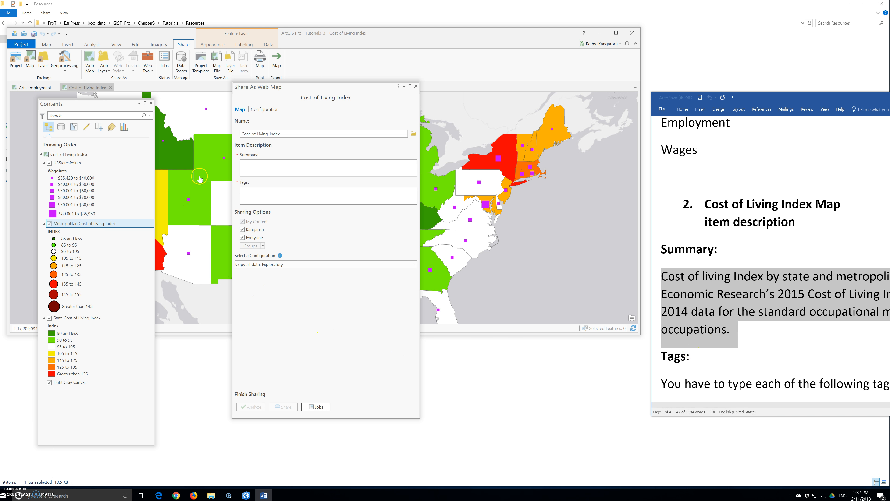
left_click(264, 168)
key("ctrl+v")
Add the tags arts, cost of living and wages to the Cost of Living Index web map, following the manuscript's tag list
scroll(822, 350, "down", 3)
scroll(821, 350, "down", 2)
left_click(251, 202)
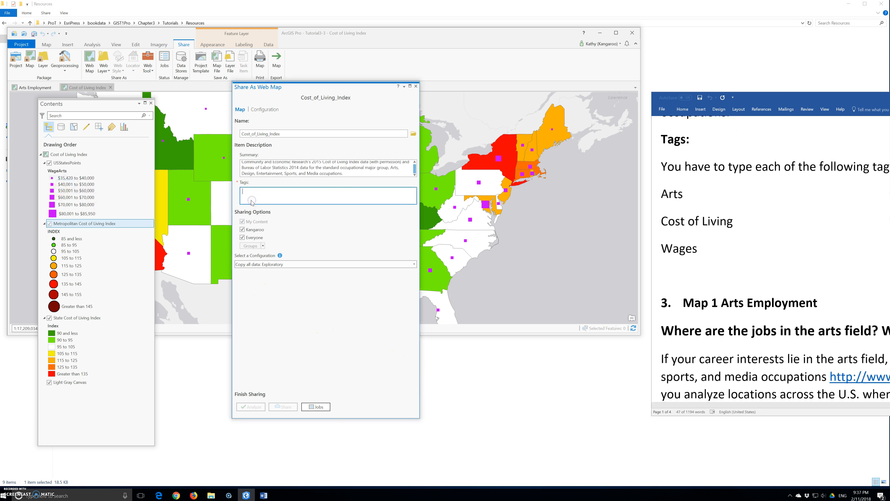
type("arts")
key("Return")
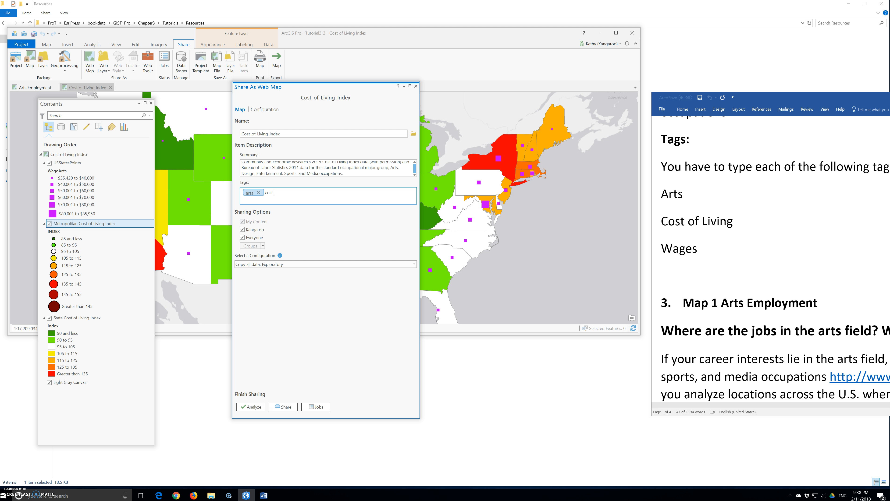
type("cost of living")
key("Return")
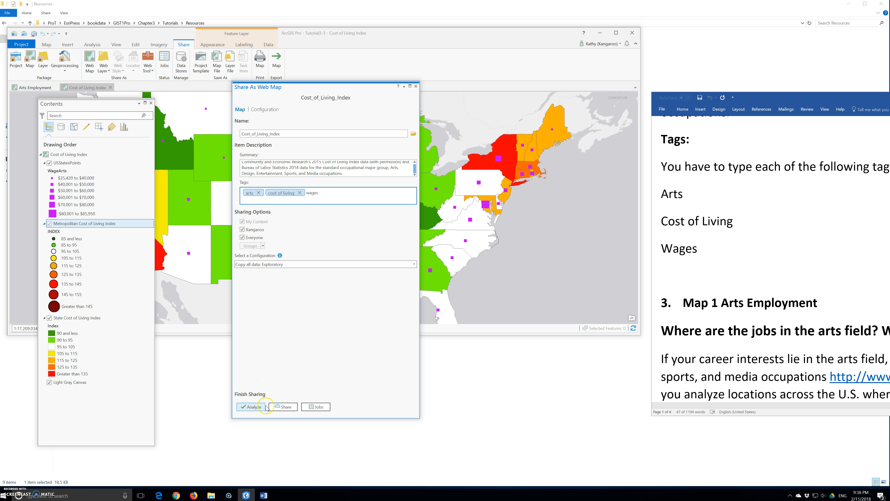
Analyze the Cost of Living Index web map and share it
left_click(254, 407)
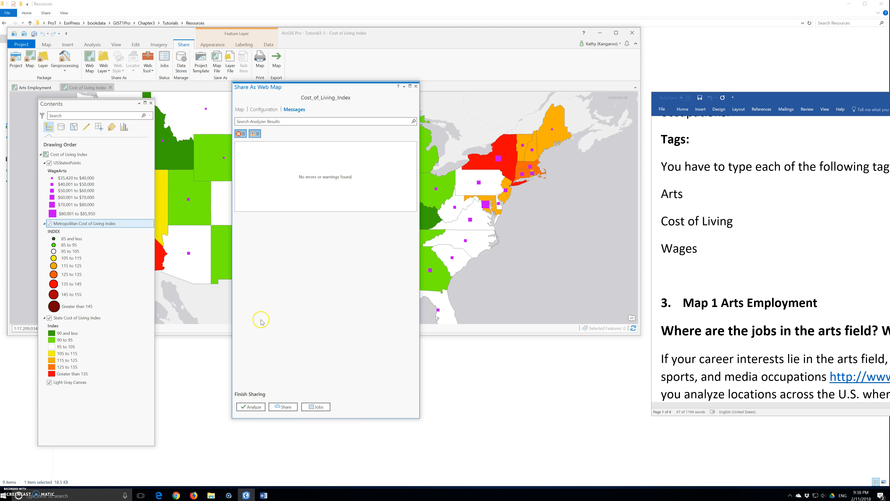
left_click(293, 407)
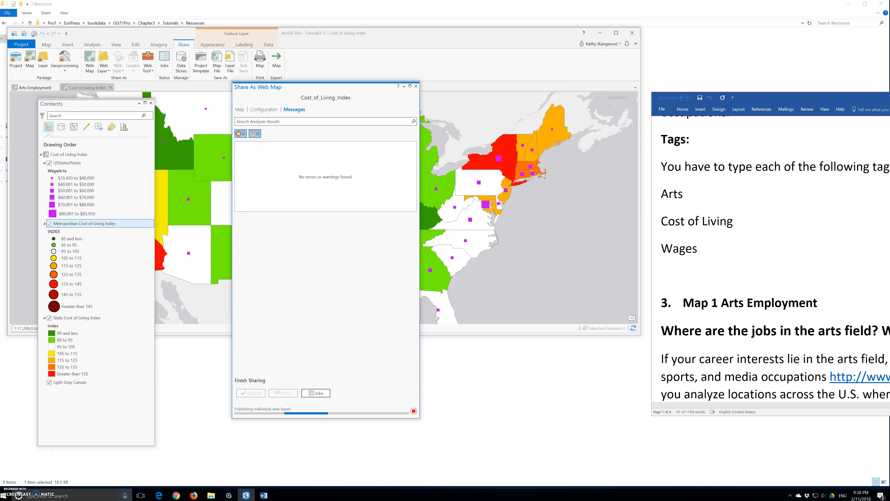
Switch to Chrome, sign in to the Story Maps website with the ArcGIS account and open the My Stories page
left_click(177, 495)
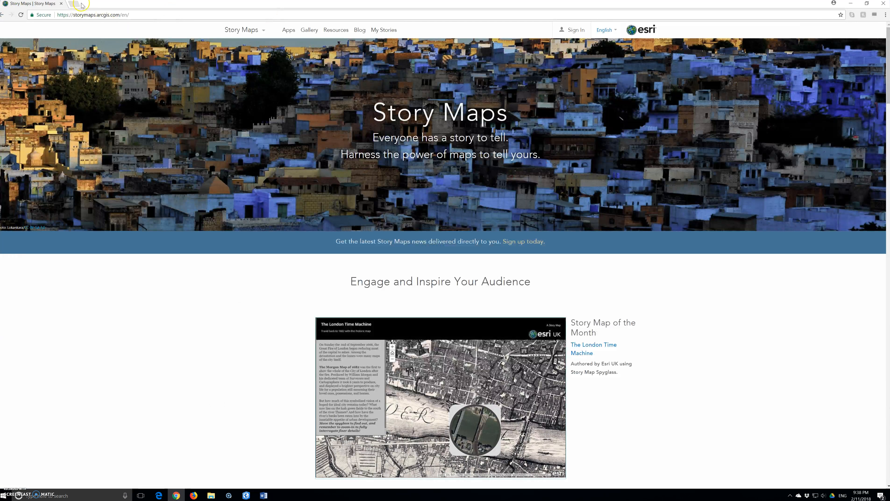
left_click(572, 30)
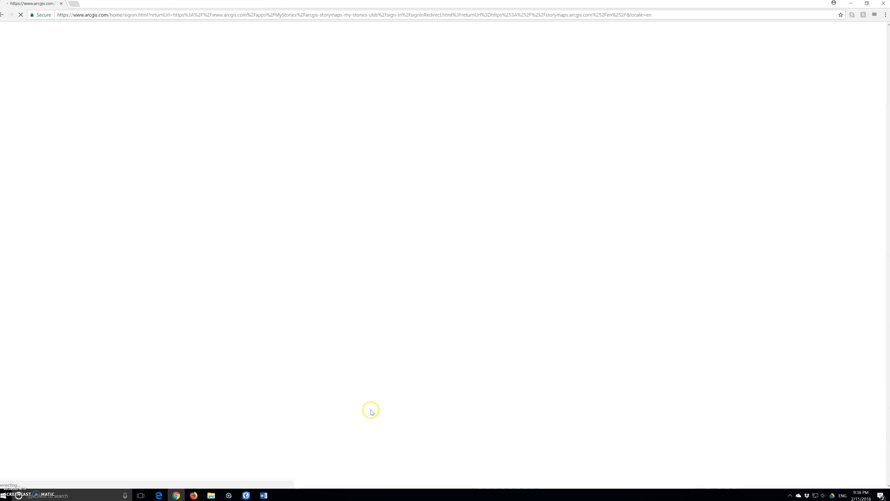
left_click(469, 161)
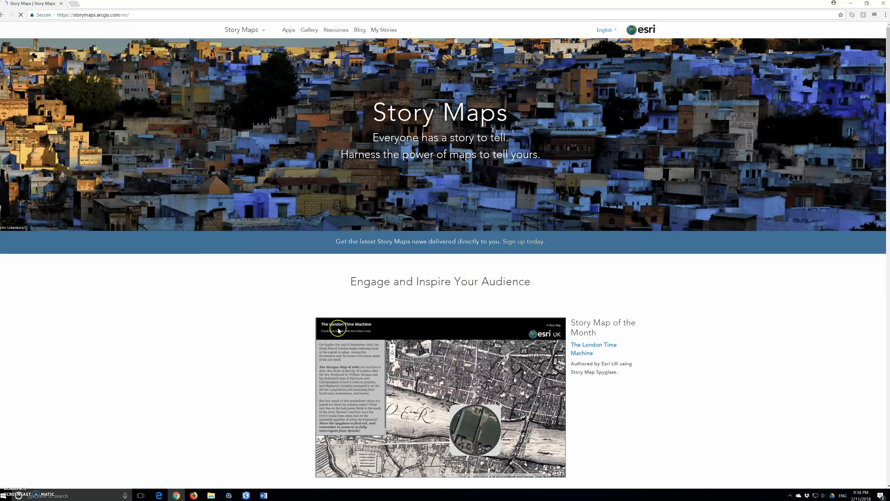
scroll(339, 330, "down", 10)
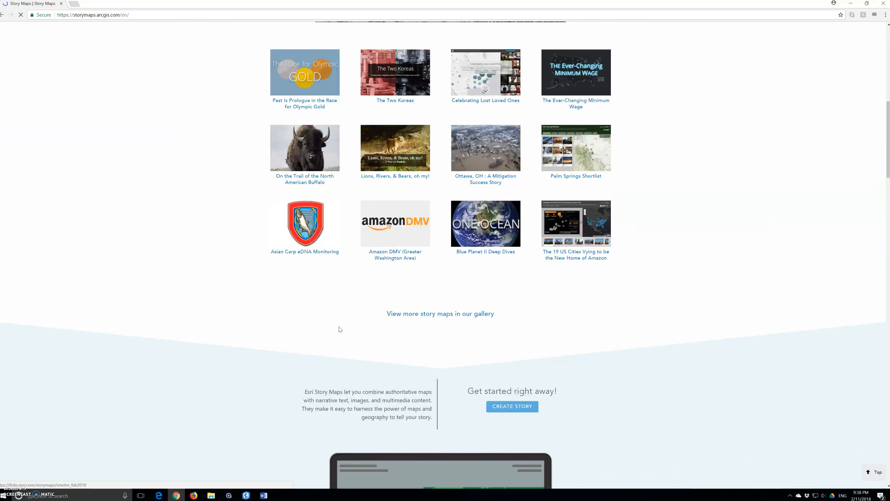
scroll(338, 327, "up", 13)
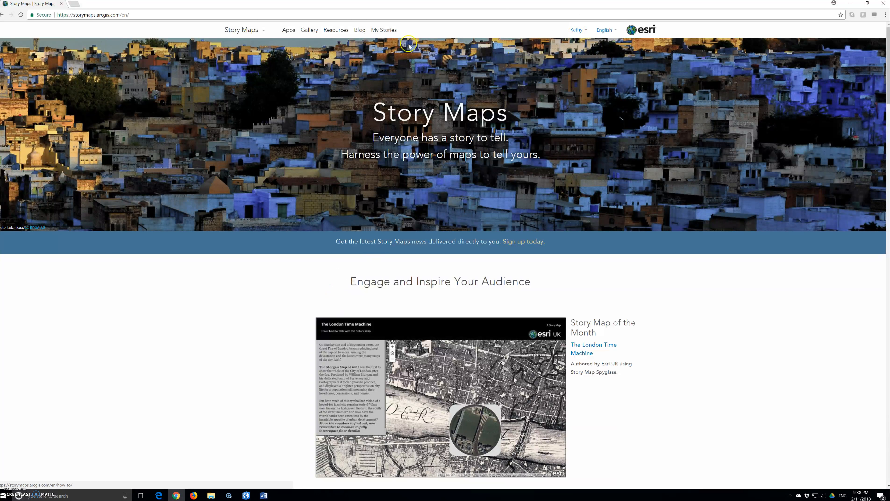
left_click(390, 31)
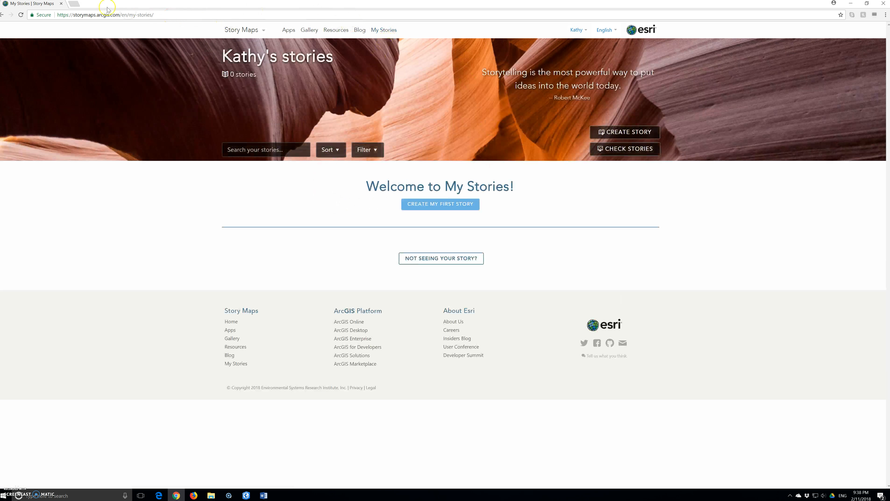
Search Google for arcgis online in a new browser tab and open Esri's ArcGIS Online page
left_click(72, 6)
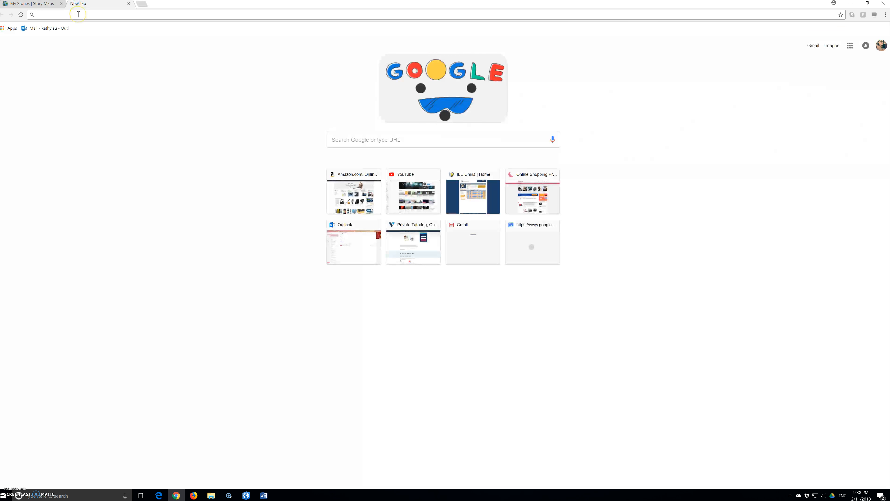
type("arcgis ")
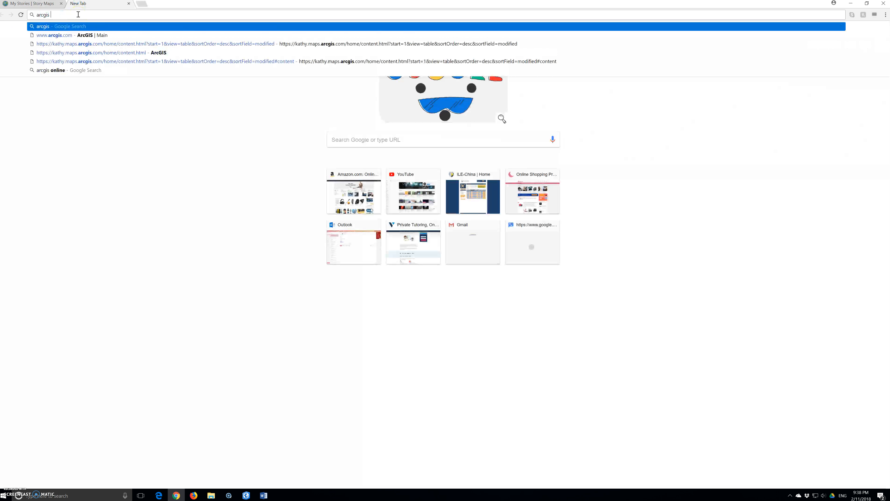
type("onli")
key("Return")
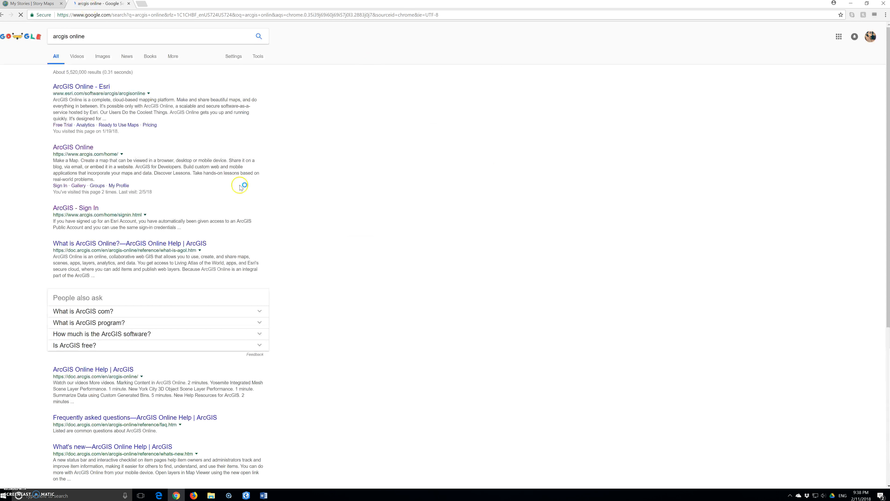
left_click(78, 88)
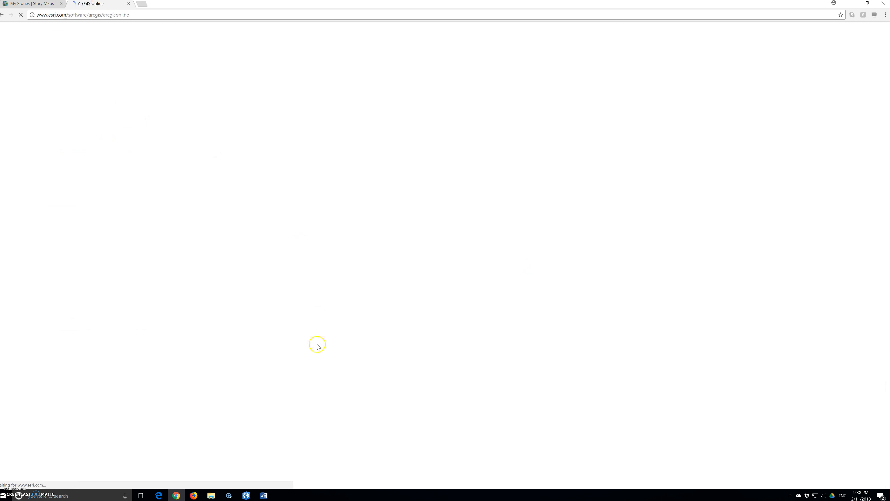